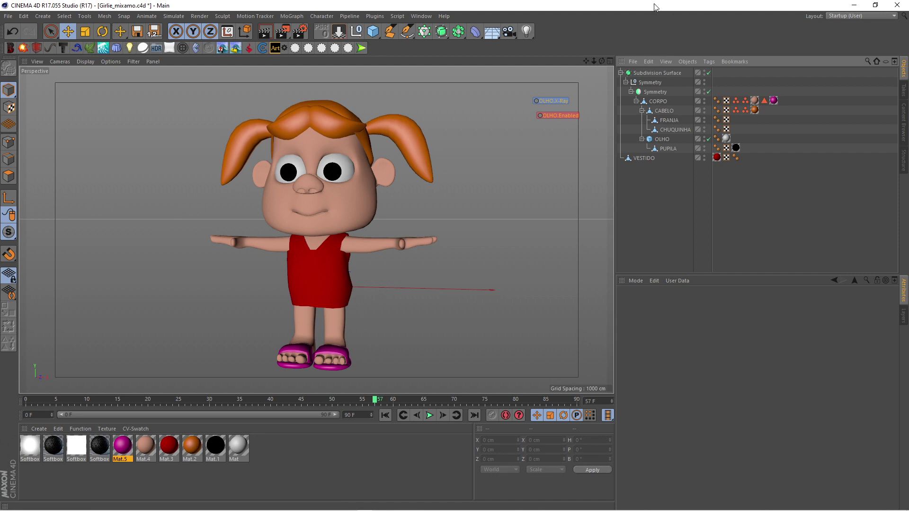
# Set the Subdivision Surface's editor and render subdivision levels both to 1, then deselect.
pyautogui.click(649, 72)
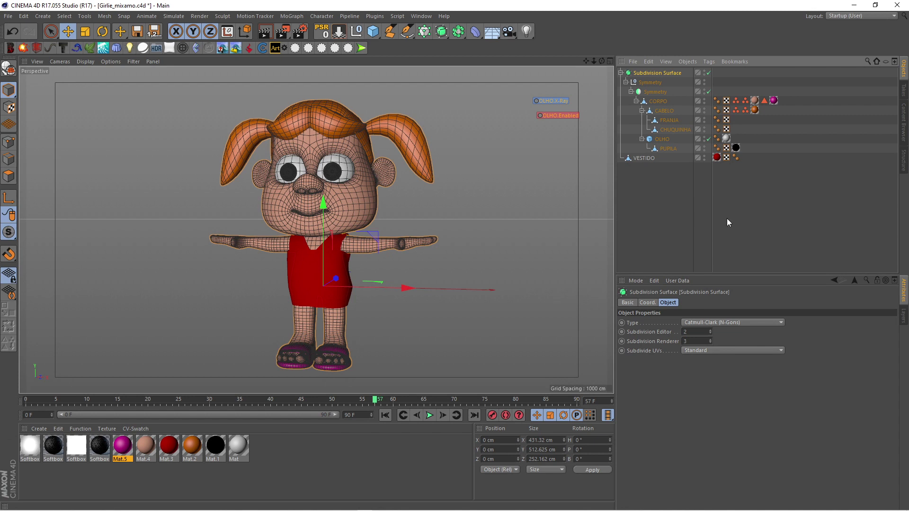
pyautogui.click(693, 329)
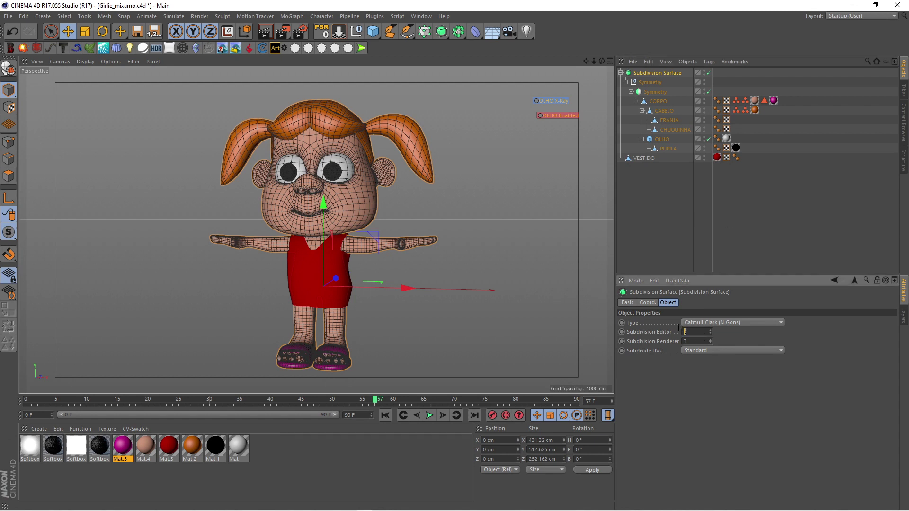
pyautogui.doubleClick(699, 342)
pyautogui.doubleClick(685, 331)
pyautogui.write('1')
pyautogui.press('Tab')
pyautogui.write('1')
pyautogui.press('Return')
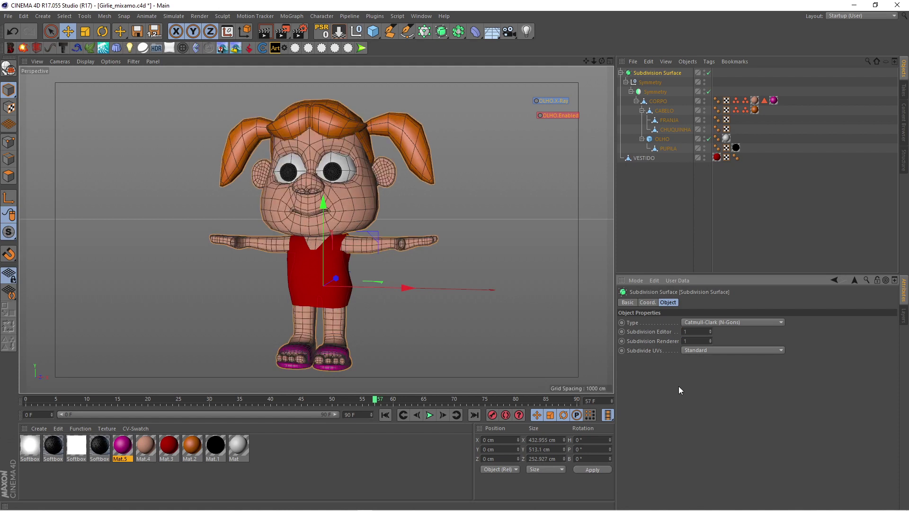
pyautogui.click(642, 219)
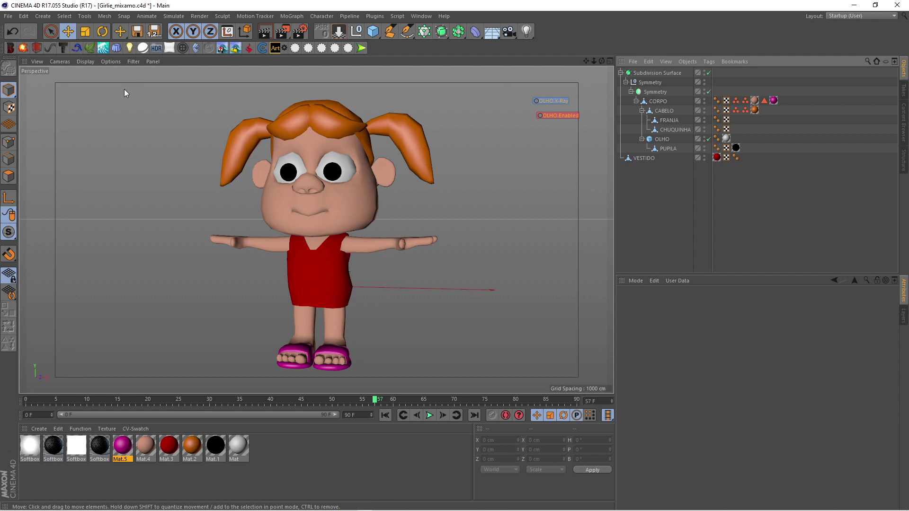
# Export the scene as FBX to Girlie_mixamo.fbx and move the export settings dialog aside.
pyautogui.click(9, 17)
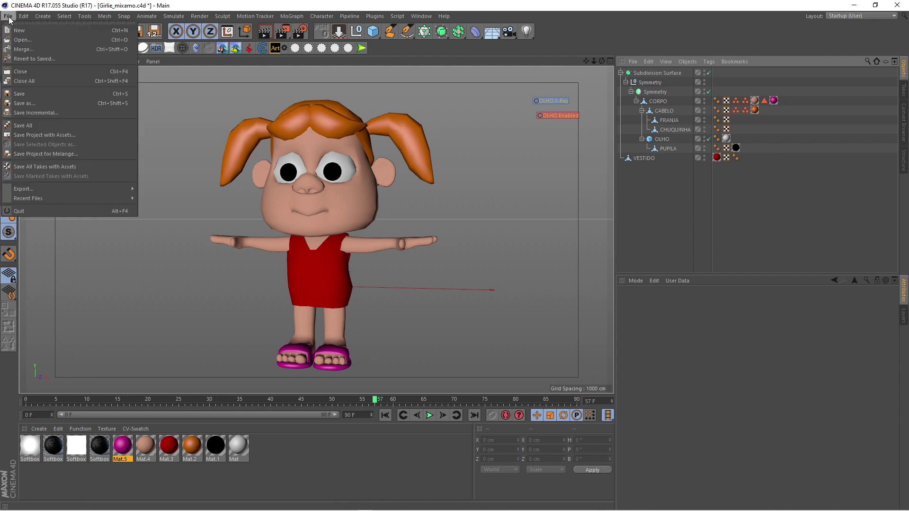
pyautogui.moveTo(78, 189)
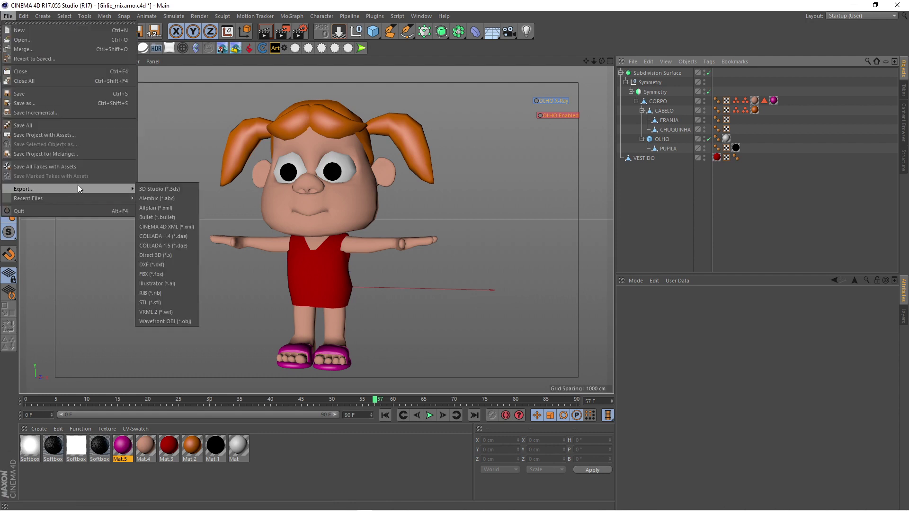
pyautogui.click(171, 274)
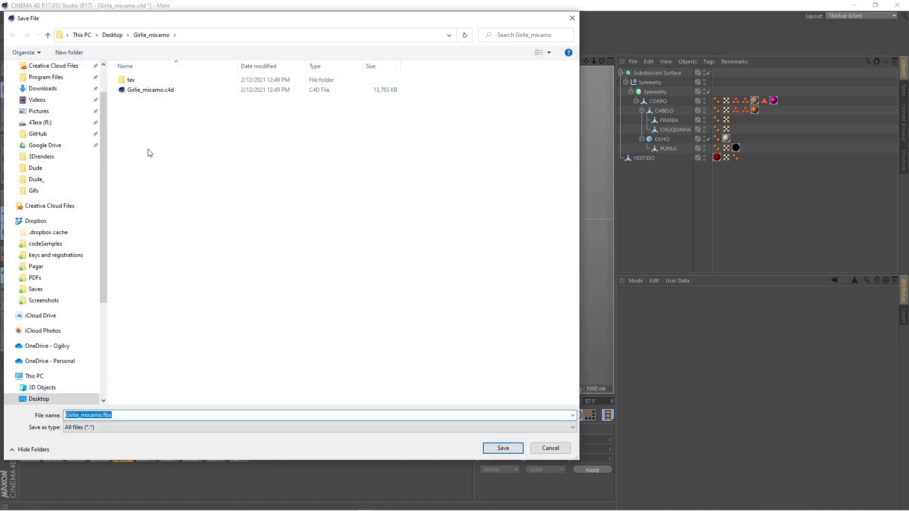
pyautogui.click(492, 449)
pyautogui.moveTo(502, 306); pyautogui.dragTo(561, 145)
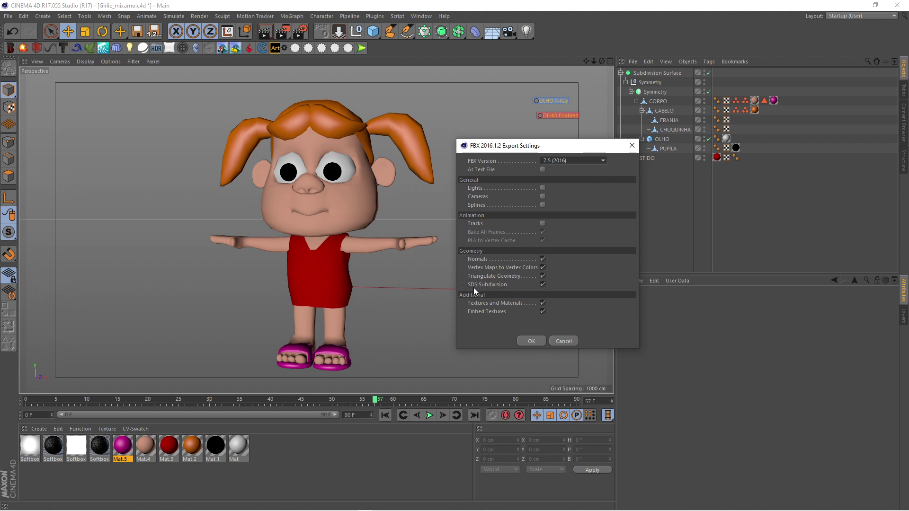
# Keep SDS Subdivision and Textures and Materials enabled and confirm the FBX export.
pyautogui.click(543, 284)
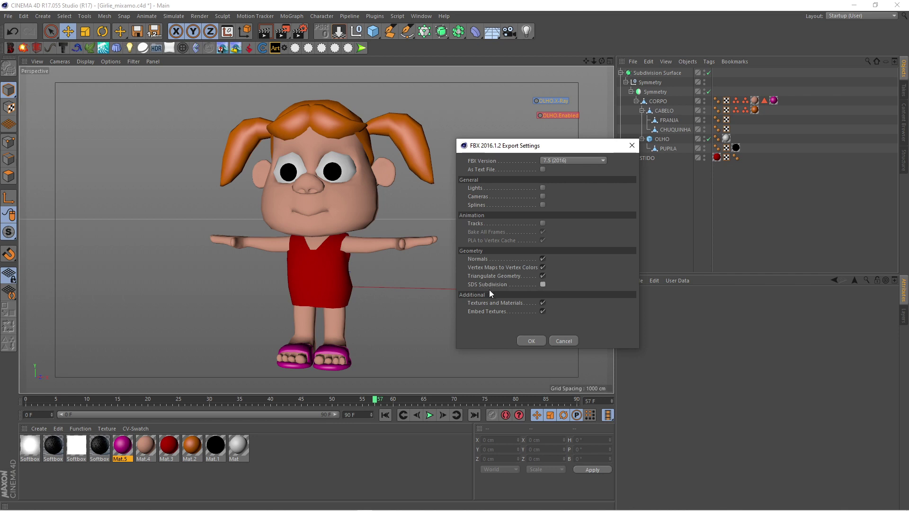
pyautogui.click(543, 285)
pyautogui.click(541, 303)
pyautogui.click(542, 303)
pyautogui.click(541, 303)
pyautogui.click(543, 304)
pyautogui.click(533, 340)
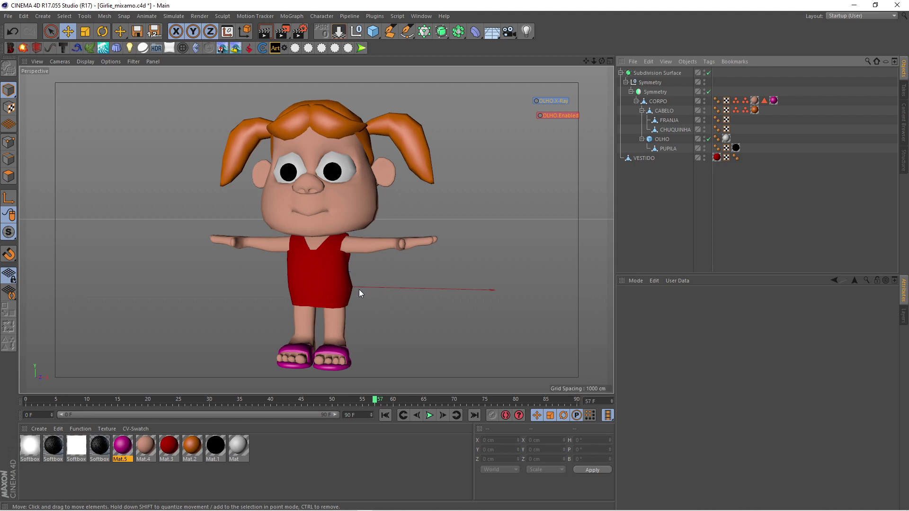
# Switch to the Mixamo browser window and choose Upload Character.
pyautogui.hotkey('alt', 'Tab')
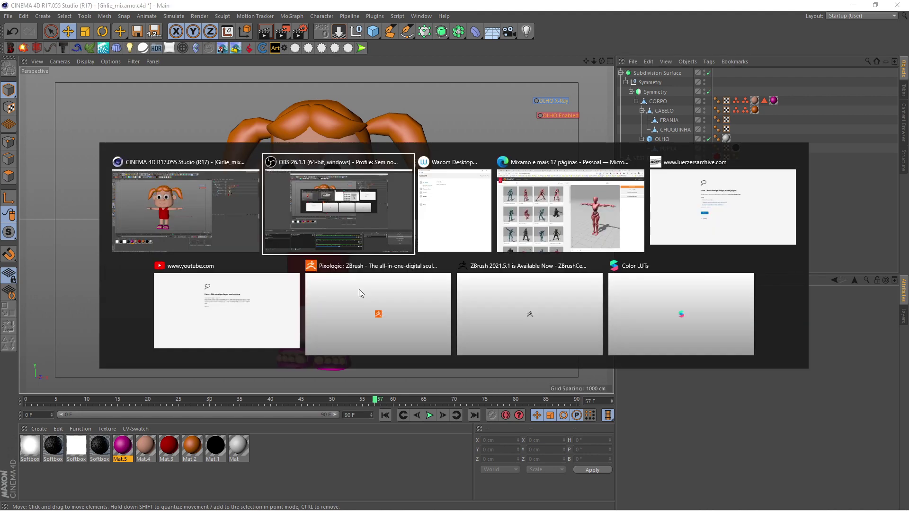
pyautogui.hotkey('alt', 'Tab')
pyautogui.press('Tab')
pyautogui.press('Tab')
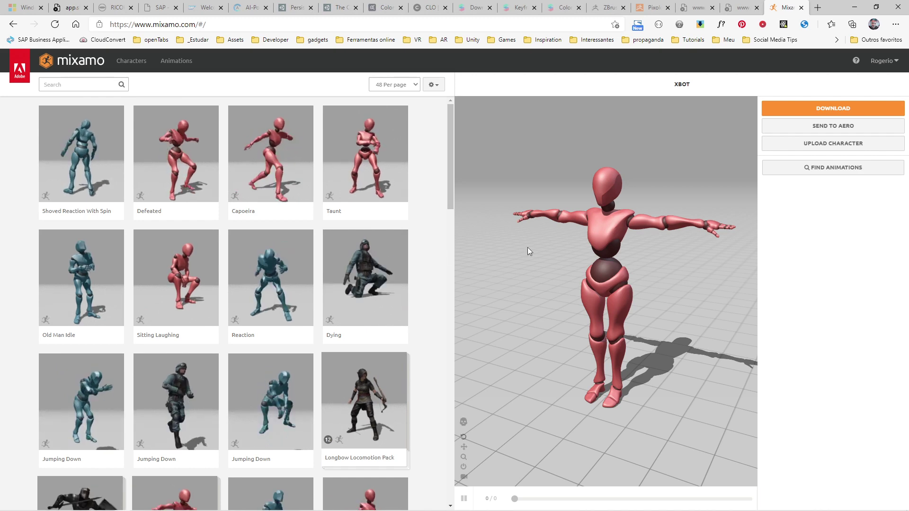
pyautogui.click(849, 145)
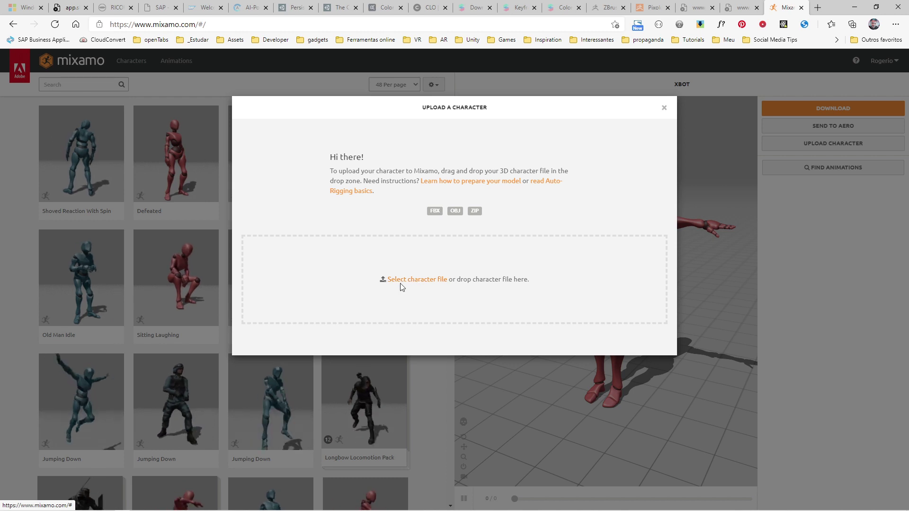
# Select Girlie_mixamo.fbx from disk and upload it to the Auto-Rigger.
pyautogui.click(424, 285)
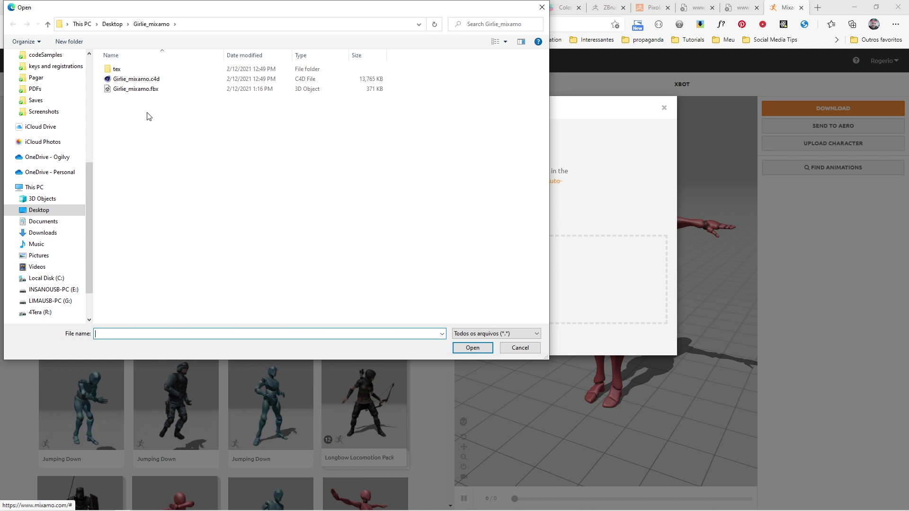
pyautogui.click(127, 91)
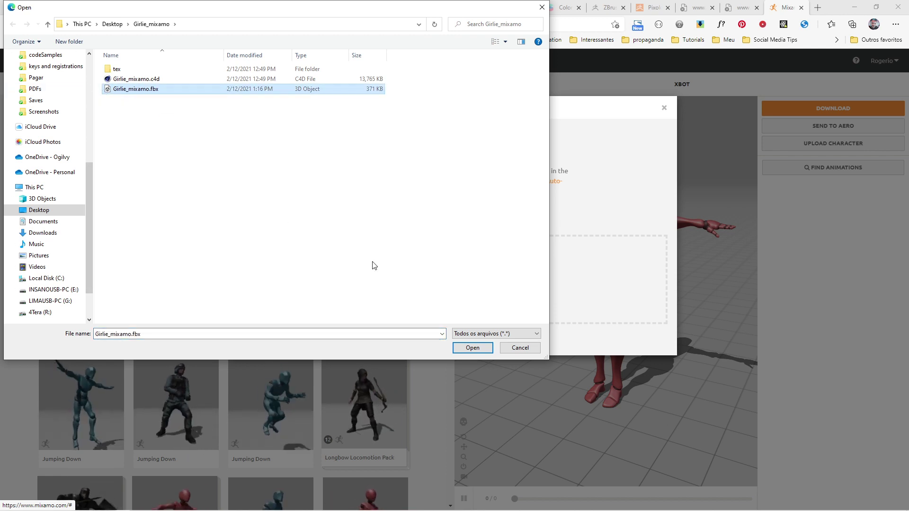
pyautogui.click(470, 348)
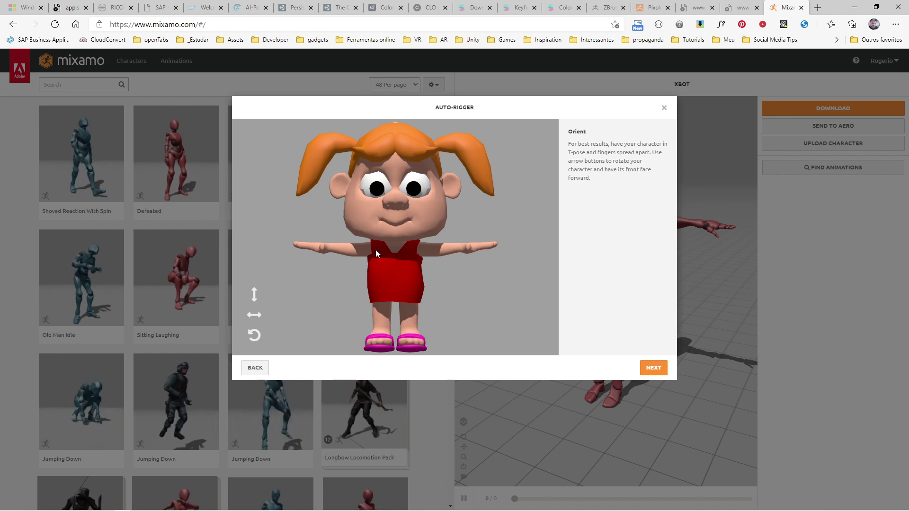
# Test quarter-turn rotations on X and Y, returning the girl upright and facing front.
pyautogui.click(252, 296)
pyautogui.click(253, 297)
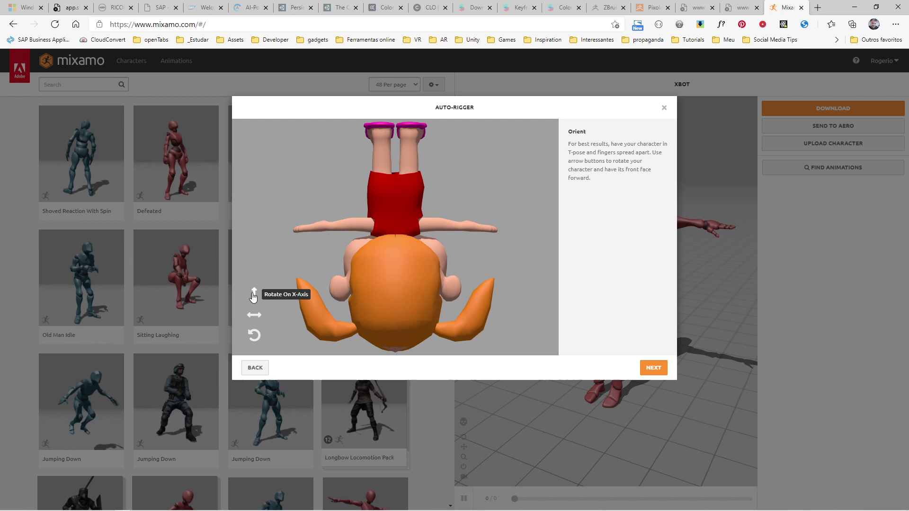
pyautogui.click(254, 296)
pyautogui.click(253, 297)
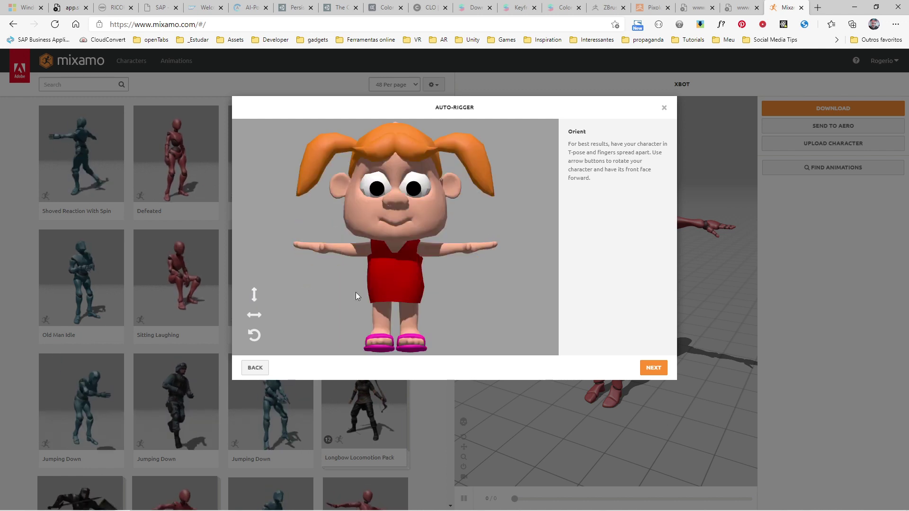
pyautogui.click(255, 315)
pyautogui.click(255, 314)
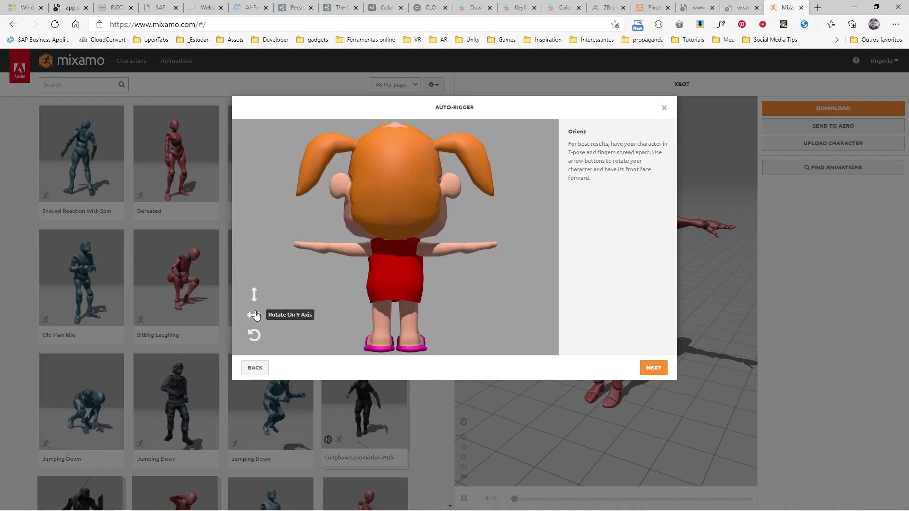
pyautogui.click(255, 315)
pyautogui.click(256, 316)
# Test Z-axis rotations, restore the front-facing pose, and proceed to marker placement.
pyautogui.click(253, 336)
pyautogui.click(253, 336)
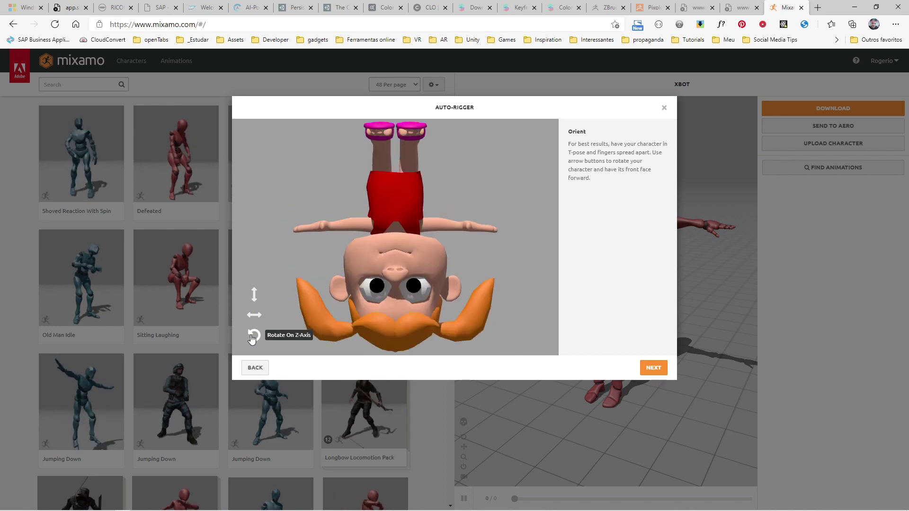
pyautogui.click(252, 337)
pyautogui.click(253, 336)
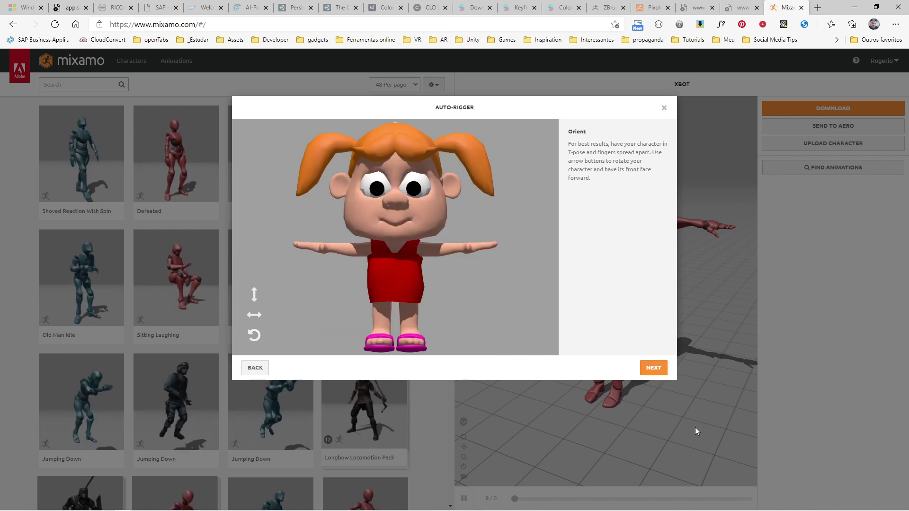
pyautogui.click(652, 368)
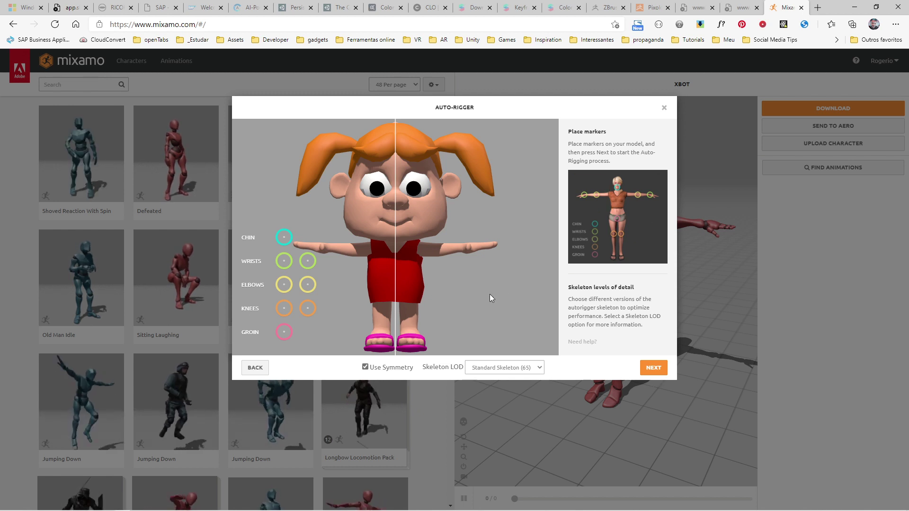
pyautogui.click(365, 367)
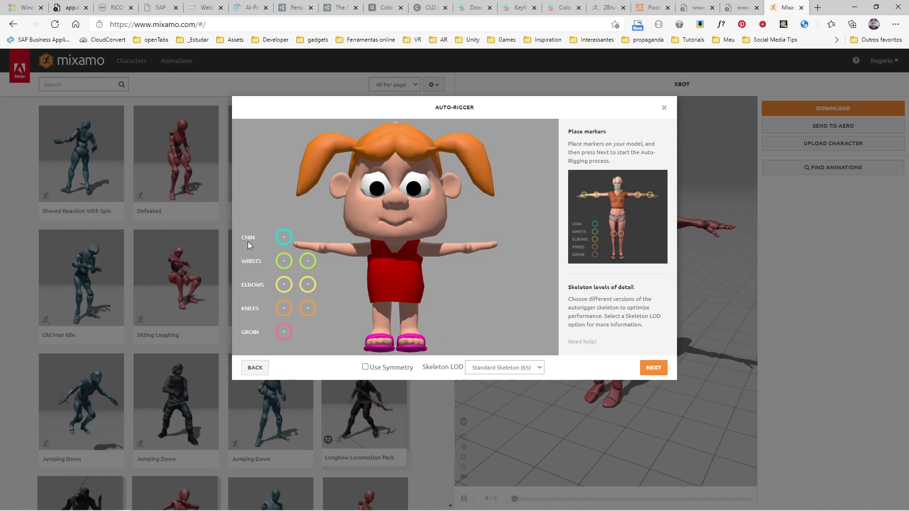
pyautogui.moveTo(284, 261)
pyautogui.mouseDown()
pyautogui.moveTo(331, 251)
pyautogui.moveTo(282, 262)
pyautogui.mouseUp()
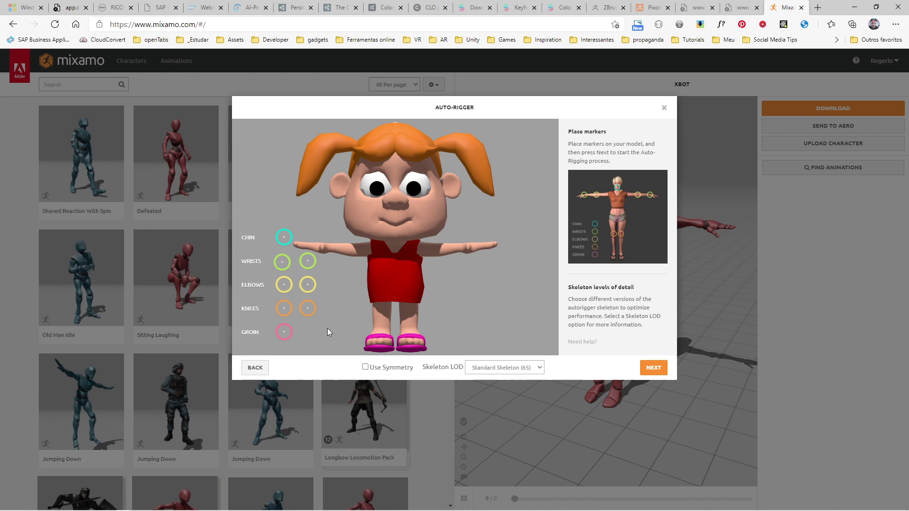
pyautogui.click(364, 368)
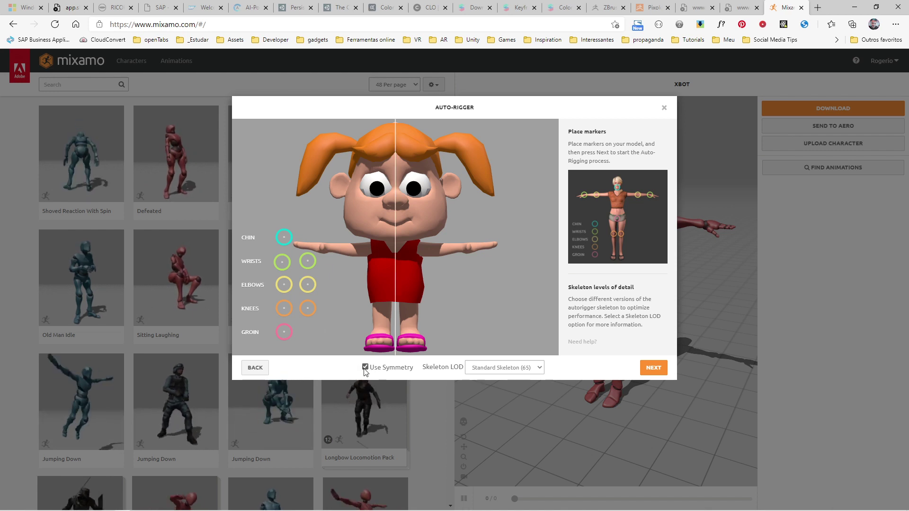
pyautogui.click(365, 367)
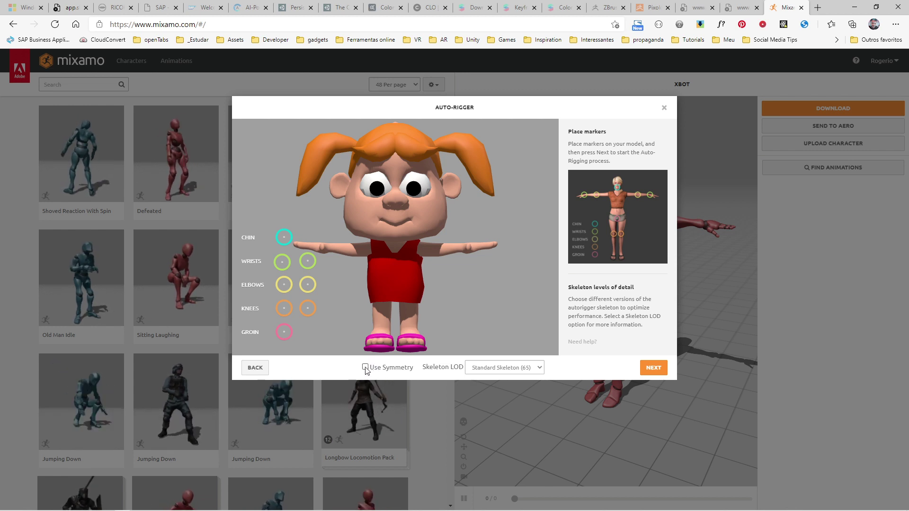
pyautogui.click(365, 367)
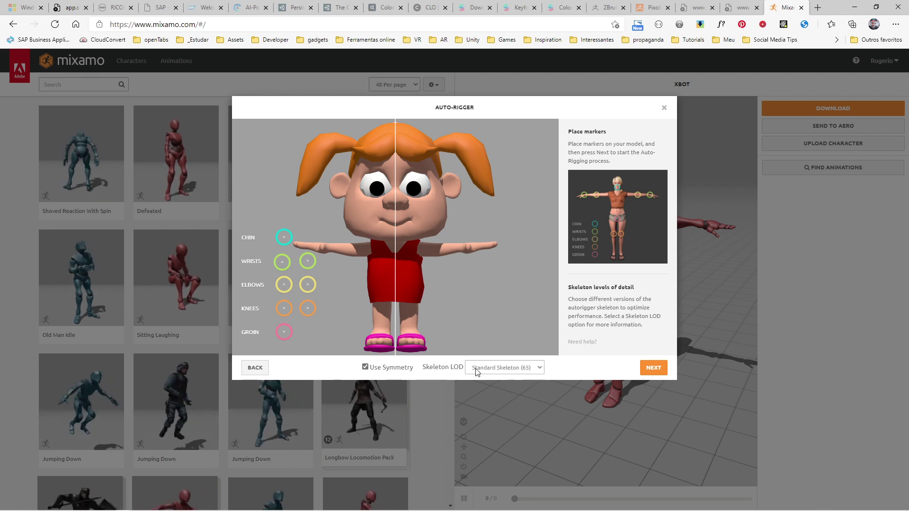
pyautogui.click(519, 369)
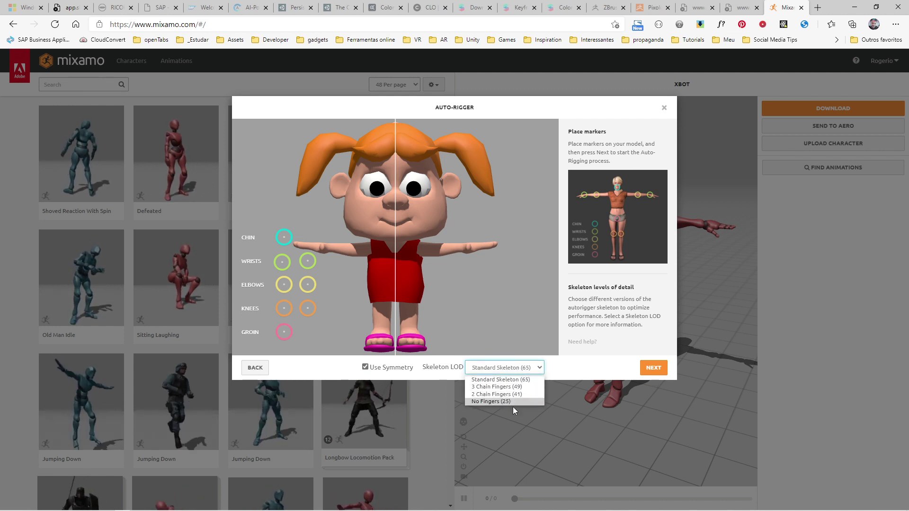
pyautogui.click(510, 350)
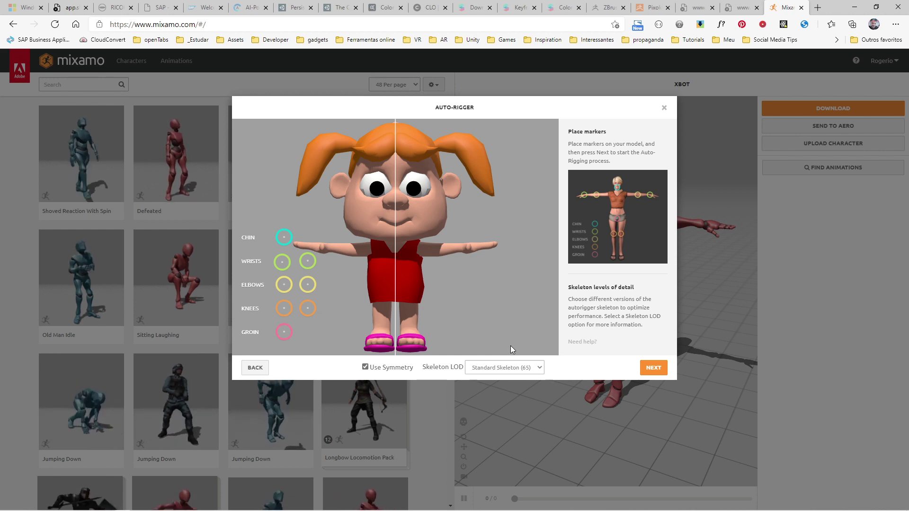
pyautogui.click(513, 367)
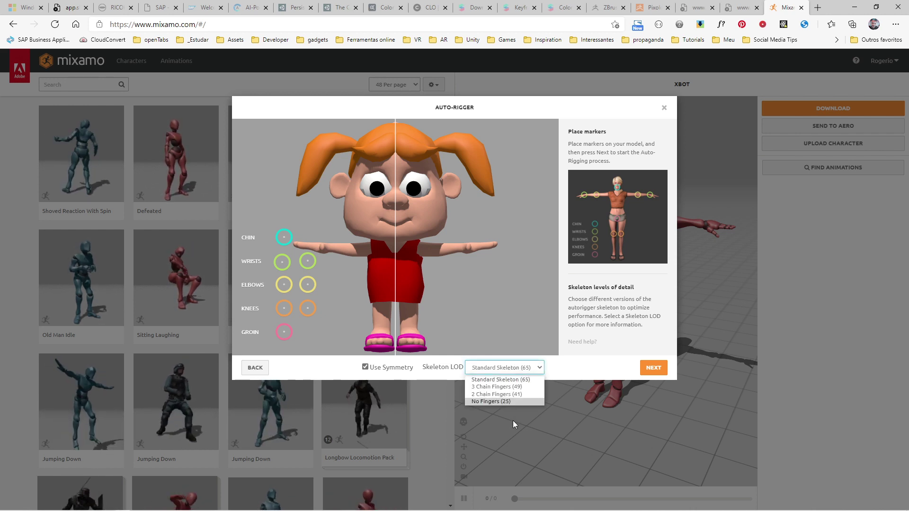
pyautogui.click(511, 324)
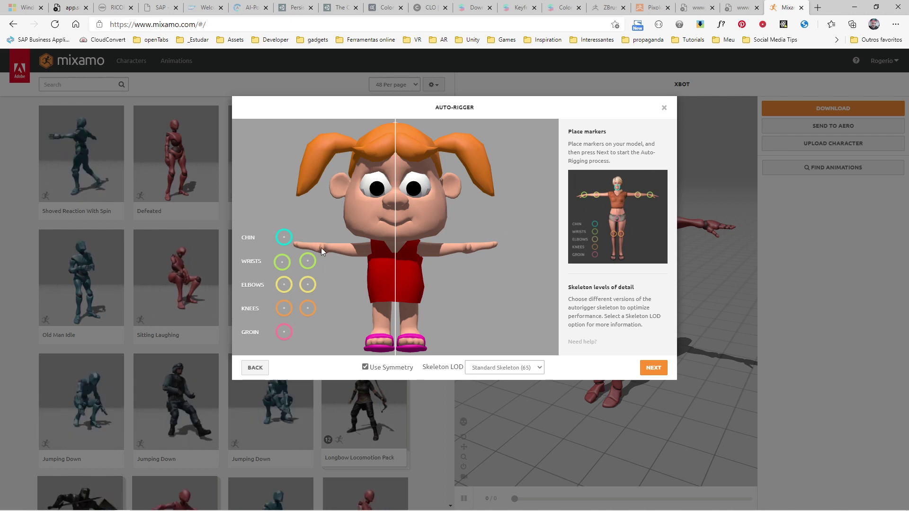
# Place the chin, wrist, elbow, knee and groin markers on the girl and start auto-rigging.
pyautogui.moveTo(284, 238); pyautogui.dragTo(395, 241)
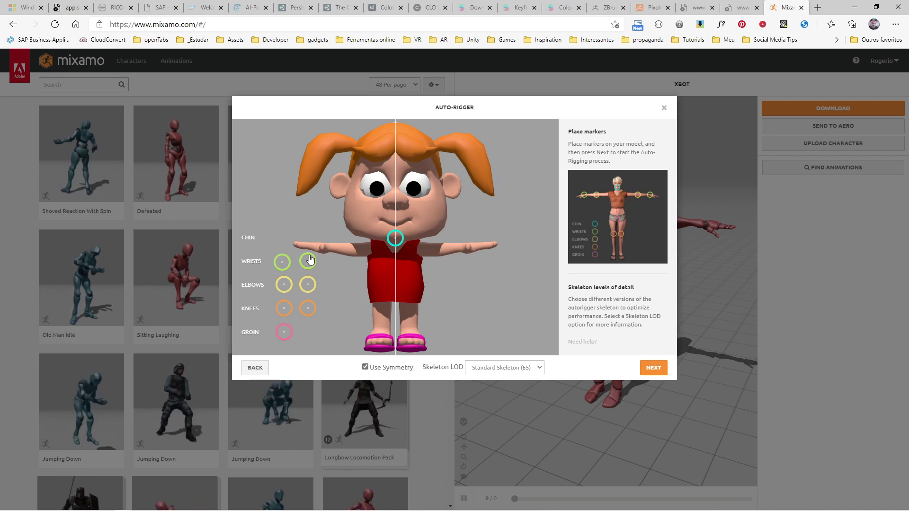
pyautogui.moveTo(282, 263)
pyautogui.mouseDown()
pyautogui.moveTo(331, 251)
pyautogui.moveTo(325, 245)
pyautogui.mouseUp()
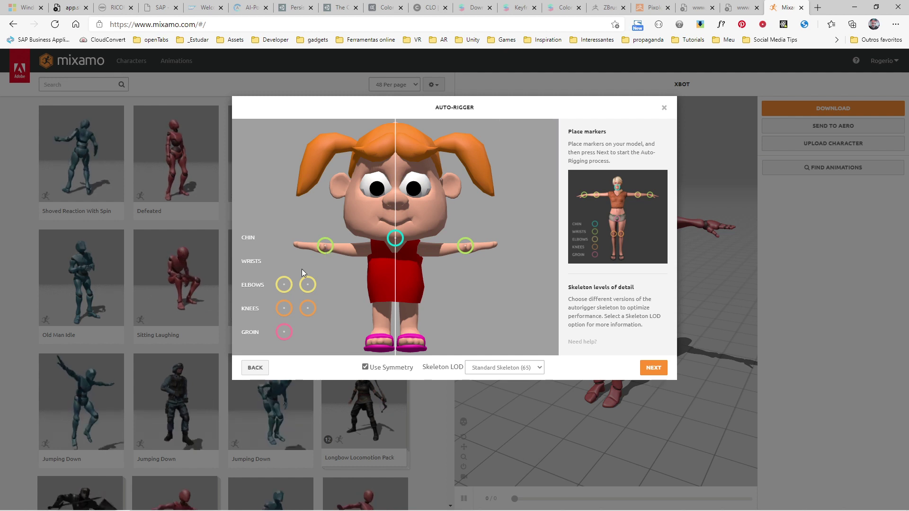
pyautogui.moveTo(284, 285); pyautogui.dragTo(348, 252)
pyautogui.moveTo(283, 310); pyautogui.dragTo(380, 316)
pyautogui.moveTo(283, 332)
pyautogui.mouseDown()
pyautogui.moveTo(366, 312)
pyautogui.moveTo(395, 295)
pyautogui.mouseUp()
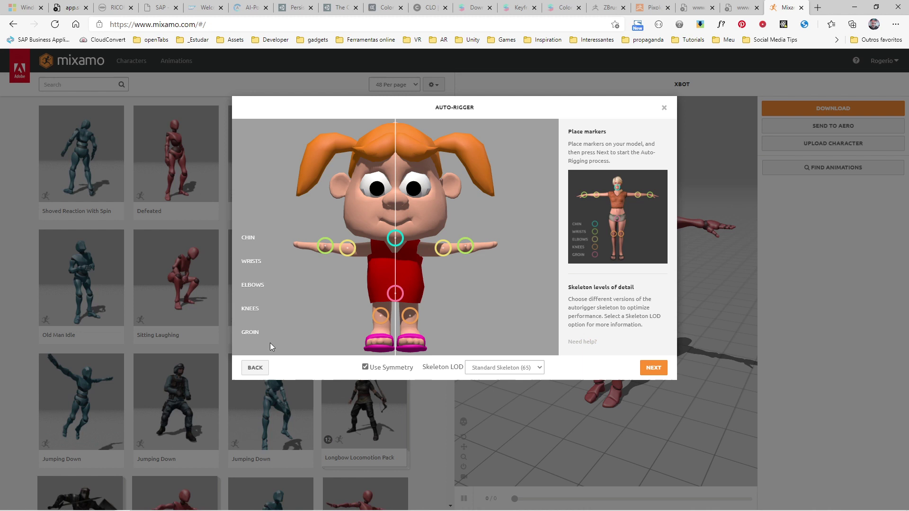
pyautogui.click(652, 368)
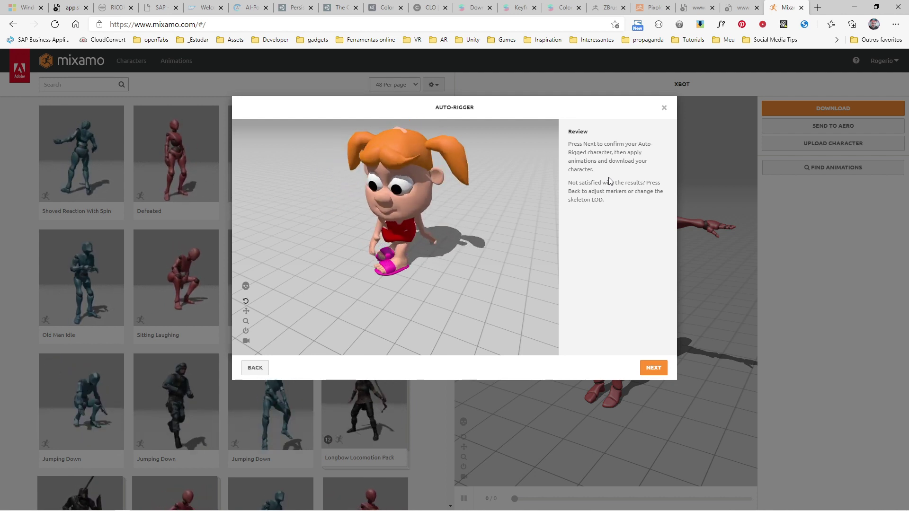
pyautogui.moveTo(478, 238); pyautogui.dragTo(472, 264)
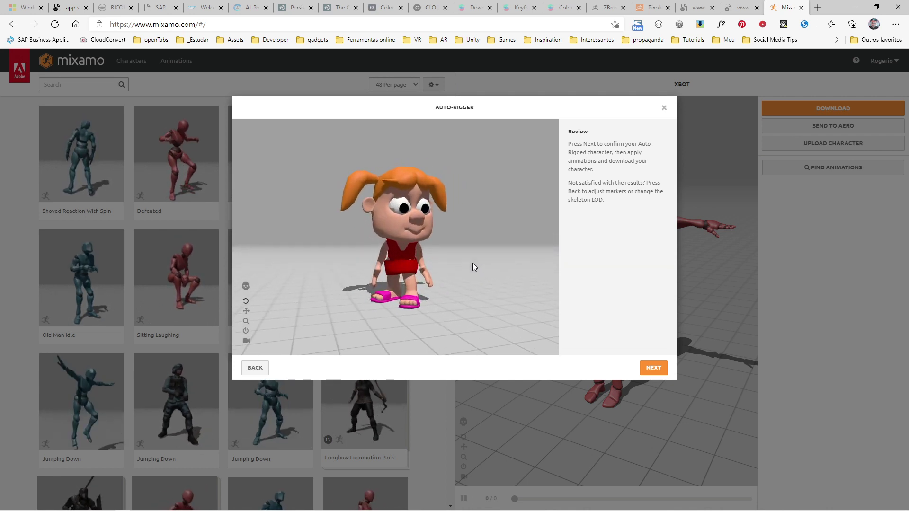
# Confirm the auto-rig in the Review step, level the view, and browse down the animations list.
pyautogui.click(652, 368)
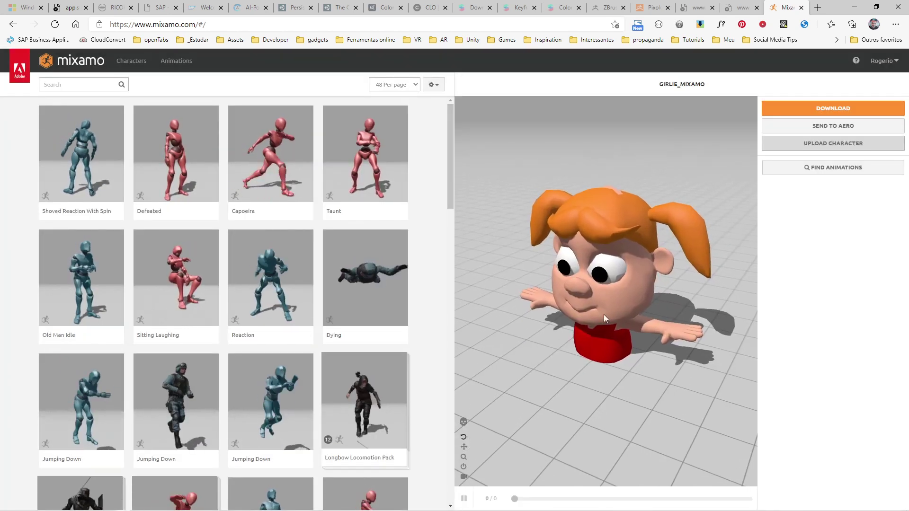
pyautogui.moveTo(592, 325)
pyautogui.mouseDown()
pyautogui.moveTo(614, 292)
pyautogui.moveTo(614, 271)
pyautogui.moveTo(594, 305)
pyautogui.moveTo(599, 331)
pyautogui.moveTo(558, 331)
pyautogui.moveTo(603, 327)
pyautogui.mouseUp()
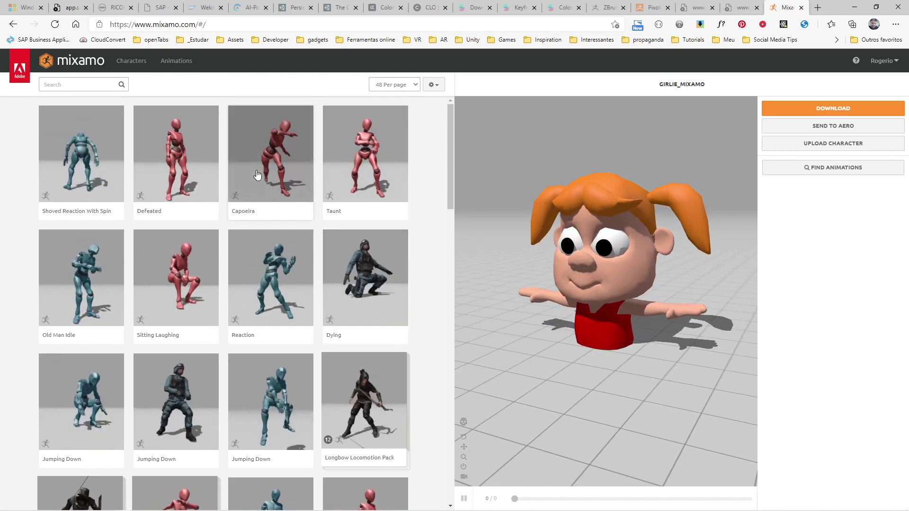
pyautogui.scroll(-5, 406, 316)
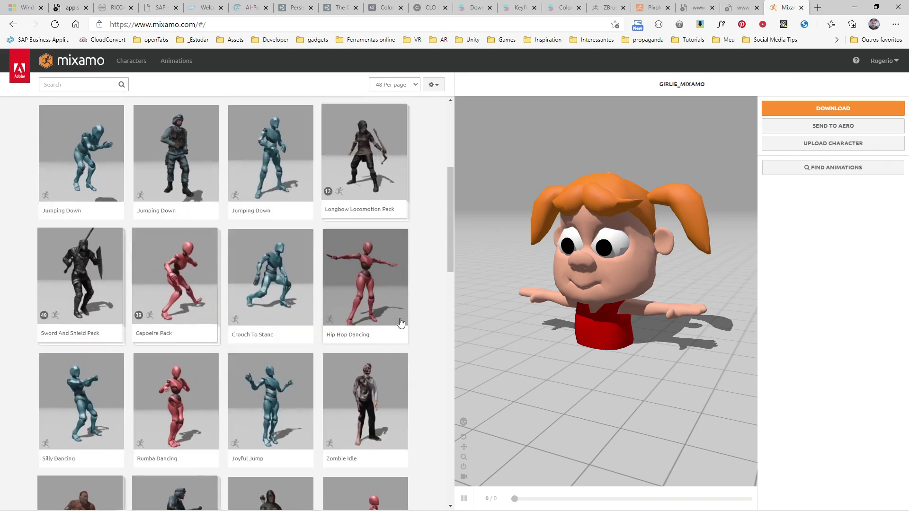
pyautogui.scroll(-3, 401, 322)
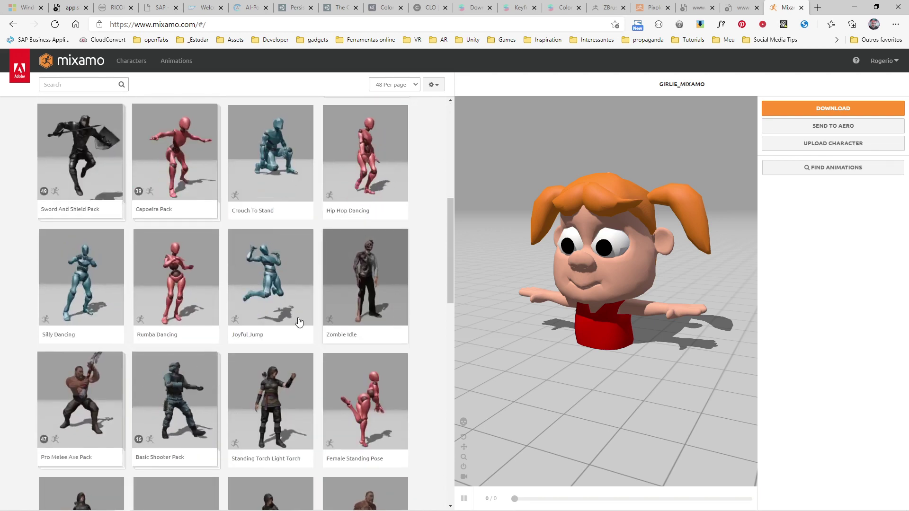
# Apply the Rumba Dancing animation to the girl and pause the preview.
pyautogui.click(175, 289)
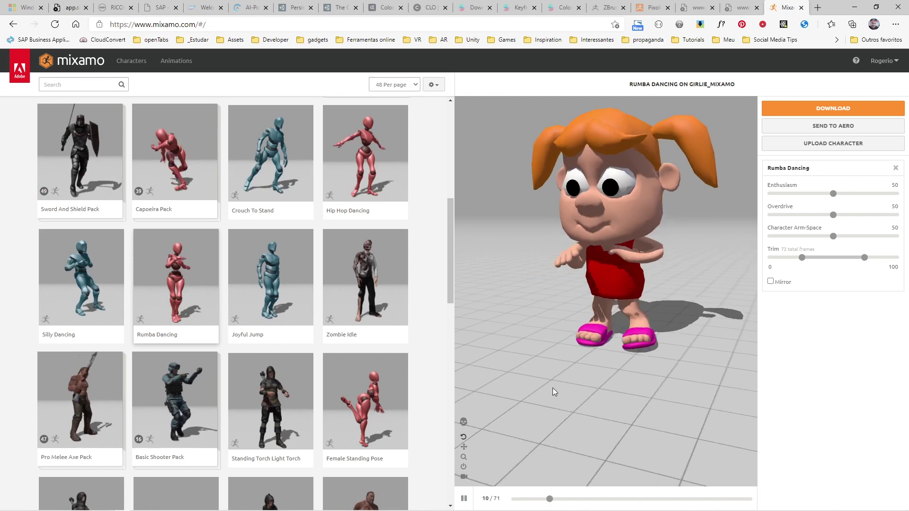
pyautogui.moveTo(552, 392); pyautogui.dragTo(590, 396)
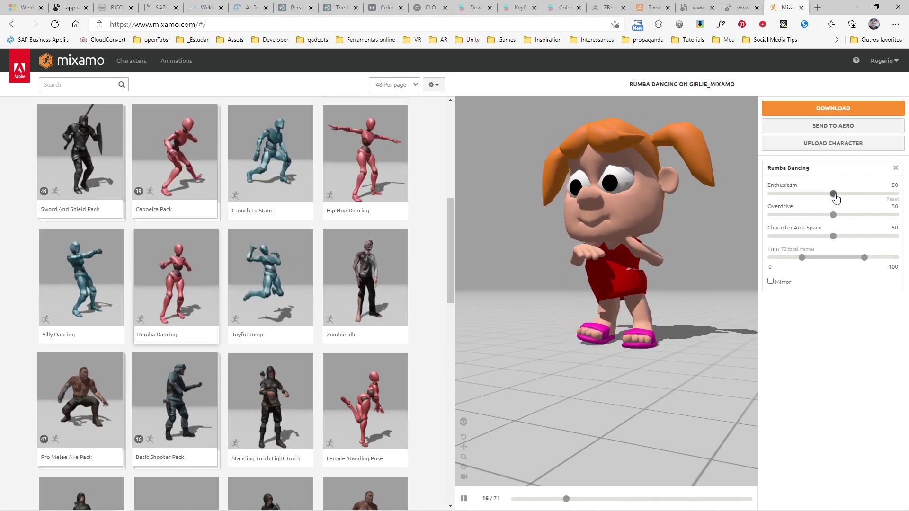
pyautogui.press('space')
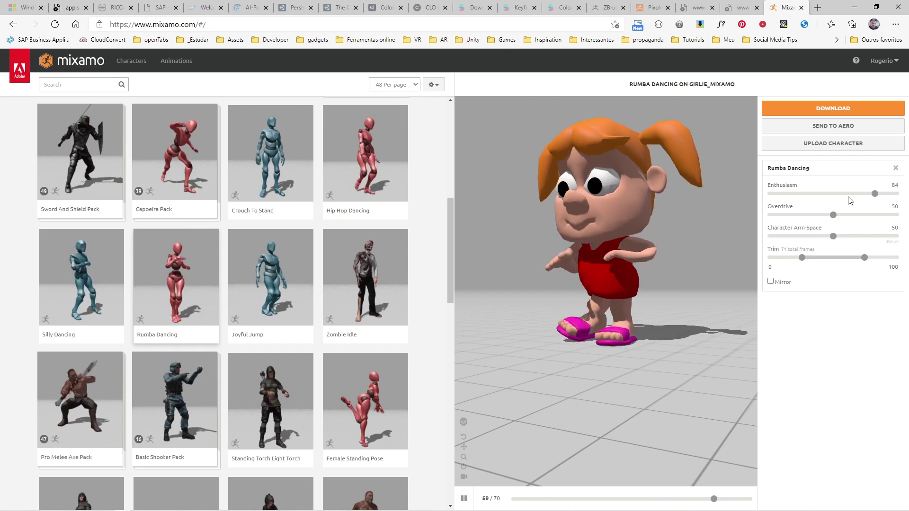
# Set Enthusiasm to 53 and Character Arm-Space to 54.
pyautogui.moveTo(874, 193); pyautogui.dragTo(784, 195)
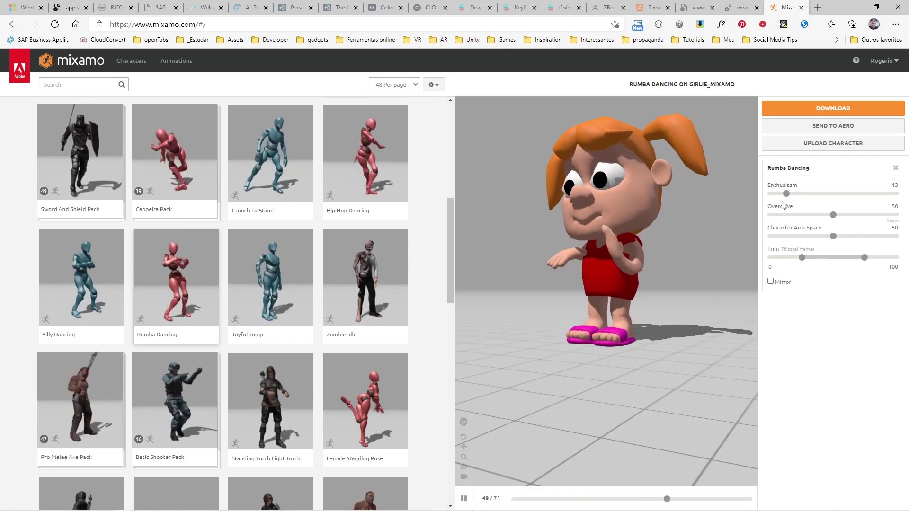
pyautogui.moveTo(787, 194); pyautogui.dragTo(835, 194)
pyautogui.click(836, 193)
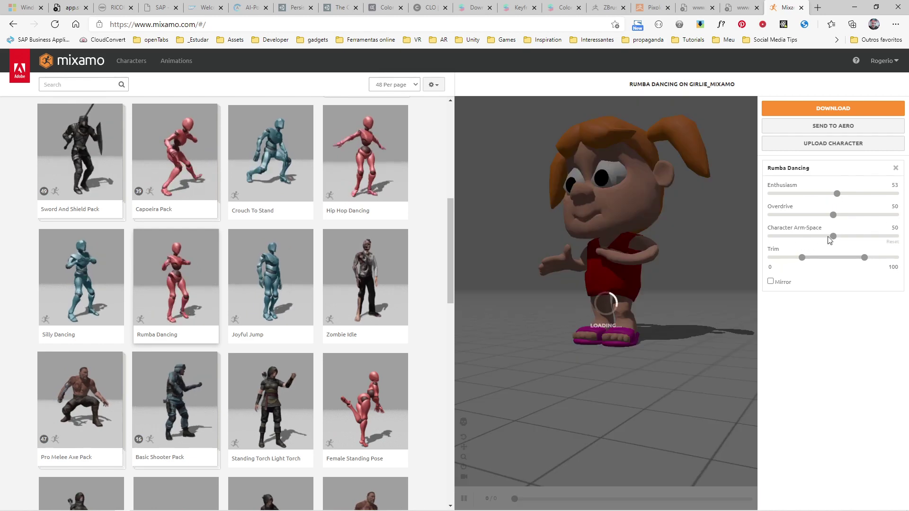
pyautogui.moveTo(850, 237); pyautogui.dragTo(865, 236)
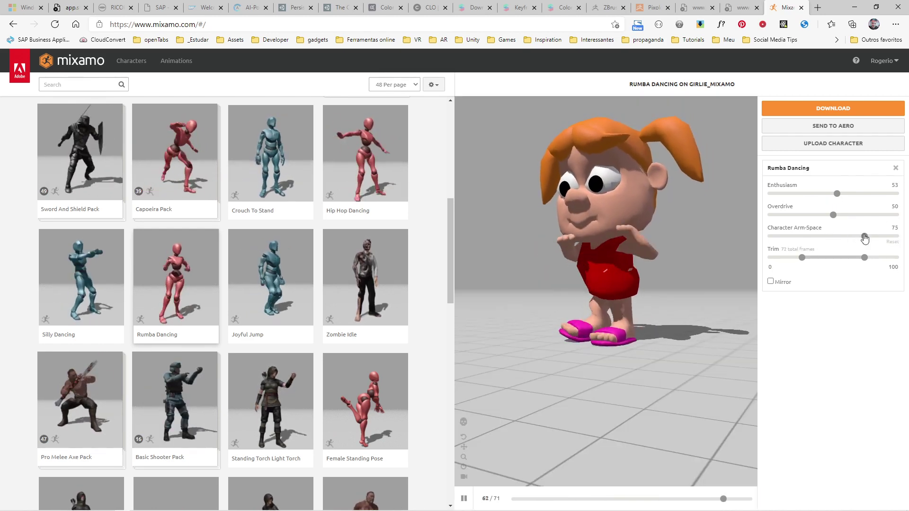
pyautogui.click(798, 237)
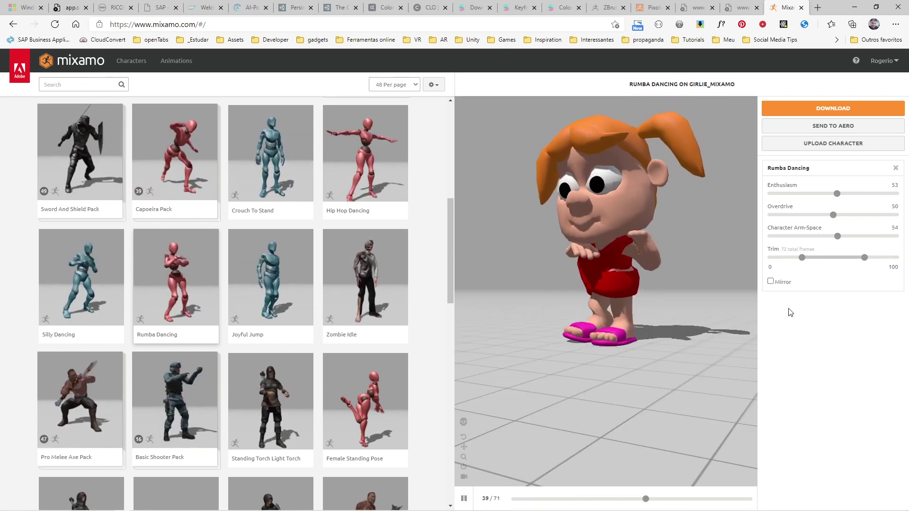
# Return to the top of the animations grid and focus the Search box.
pyautogui.scroll(-4, 349, 377)
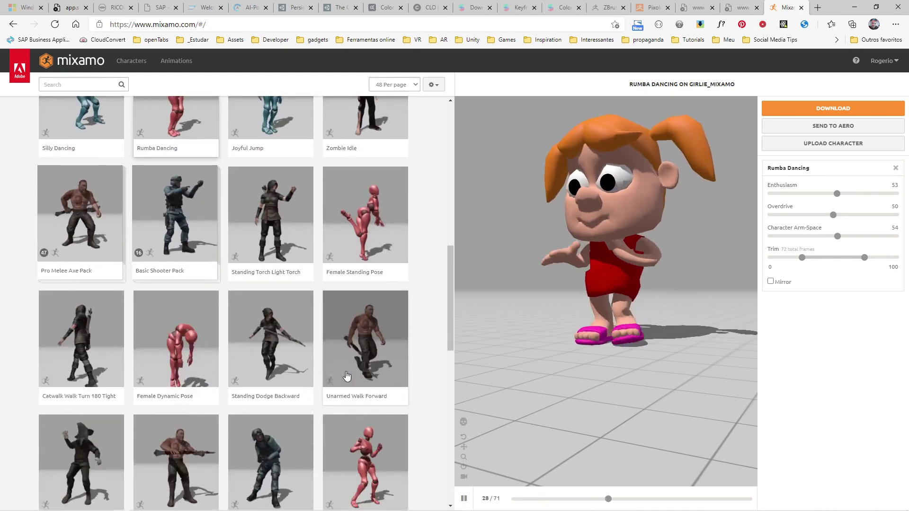
pyautogui.scroll(-9, 347, 375)
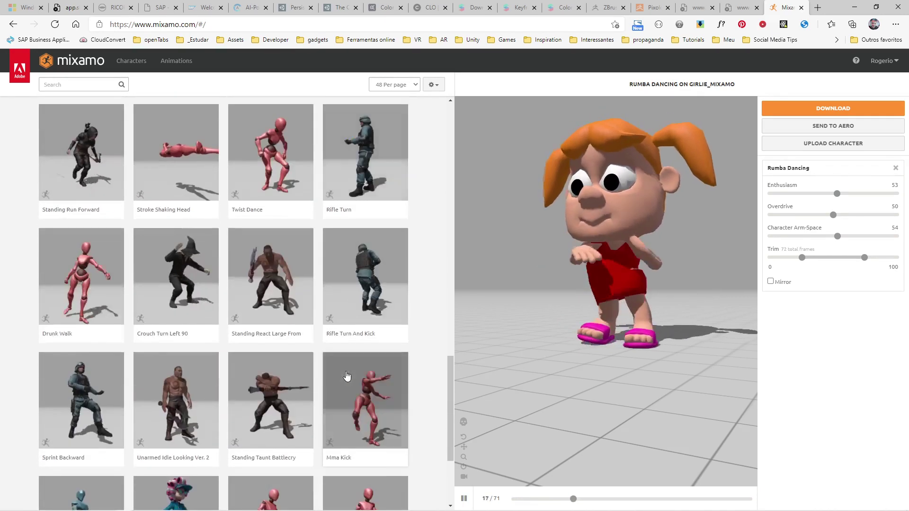
pyautogui.scroll(6, 347, 375)
pyautogui.scroll(15, 347, 376)
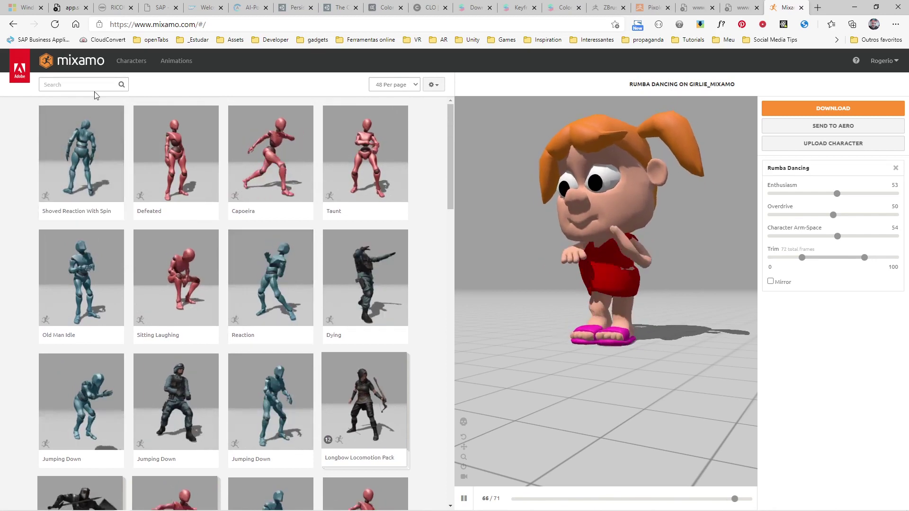
pyautogui.click(96, 87)
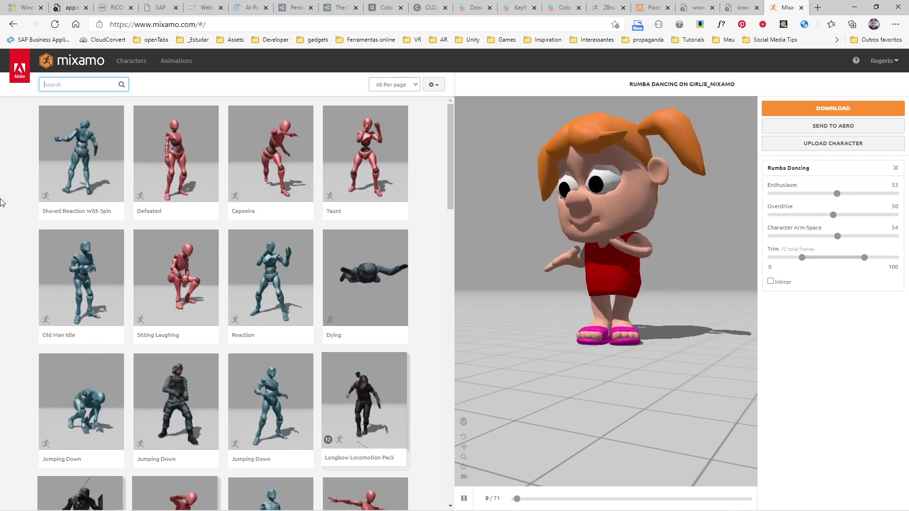
# Search Mixamo for 'idle' and apply an Idle animation to the girl.
pyautogui.write('id')
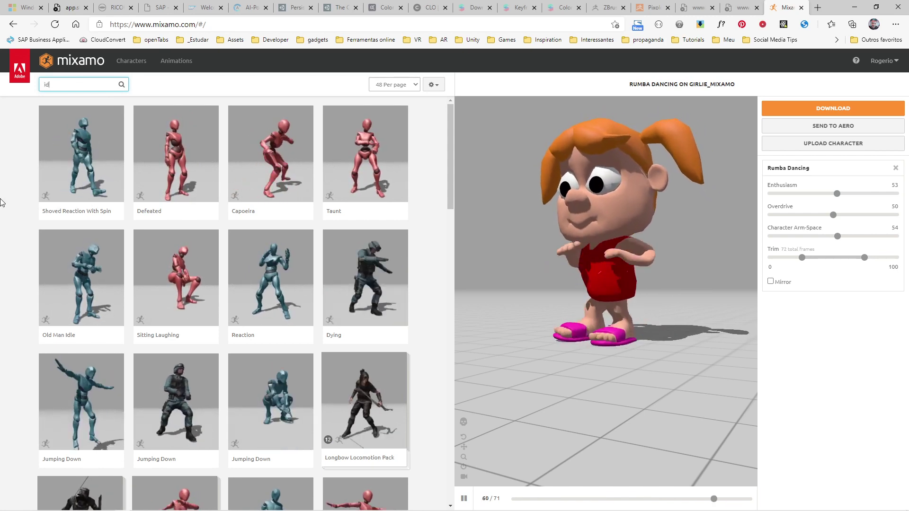
pyautogui.write('le')
pyautogui.press('Return')
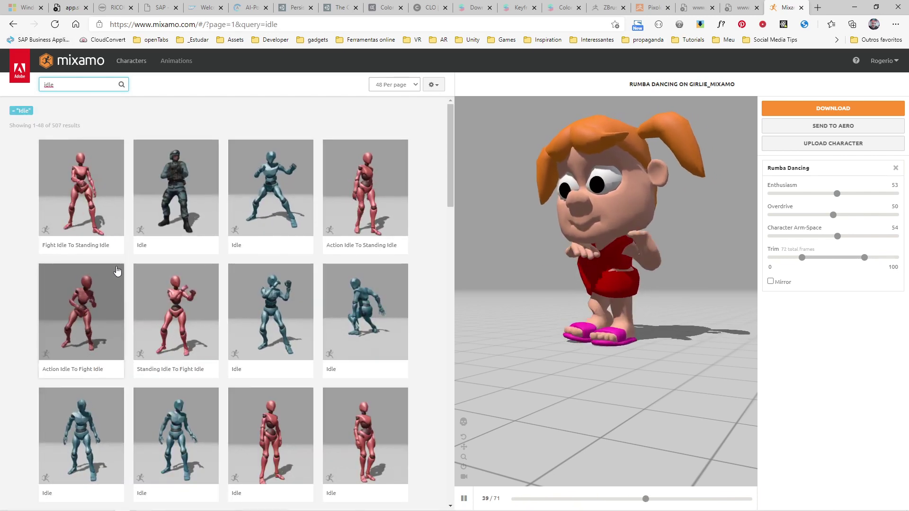
pyautogui.scroll(-4, 117, 271)
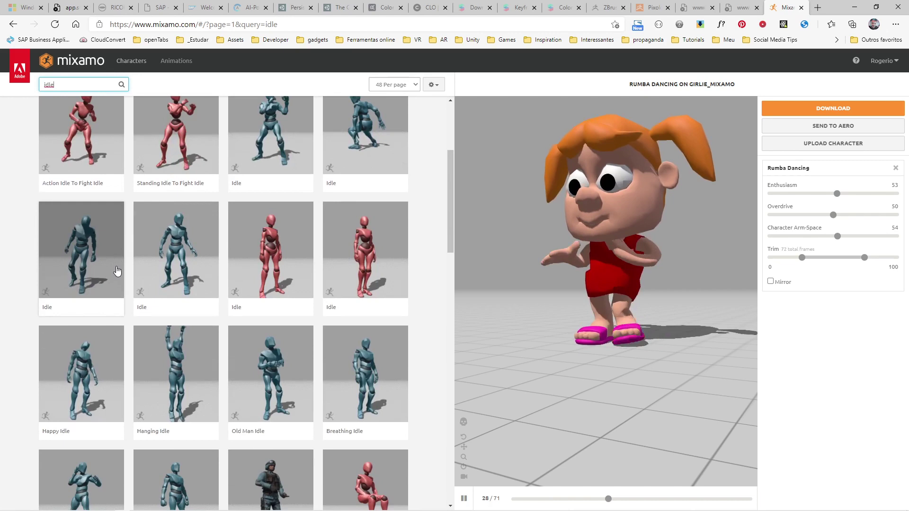
pyautogui.scroll(-1, 118, 269)
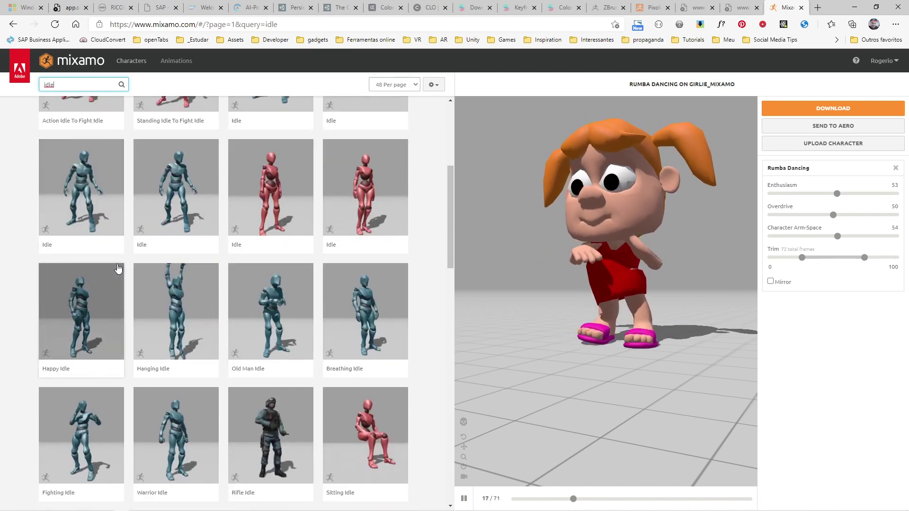
pyautogui.click(356, 188)
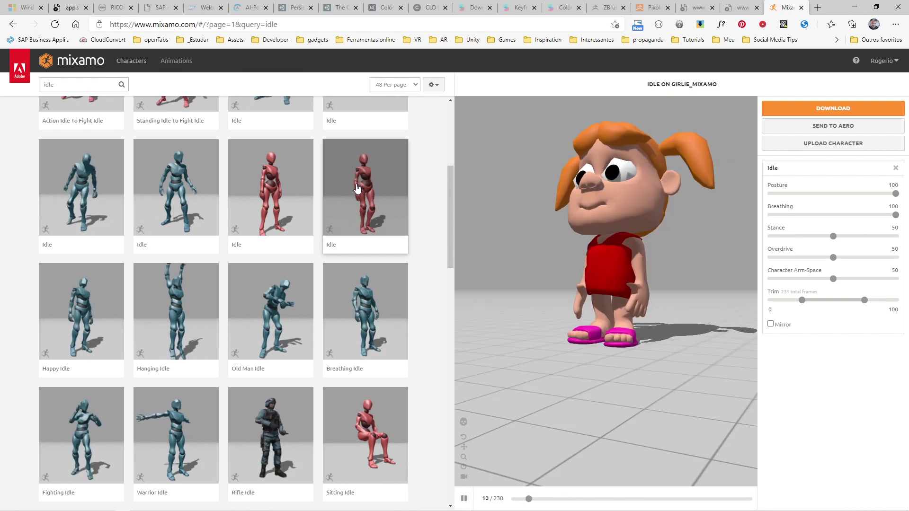
pyautogui.moveTo(529, 272); pyautogui.dragTo(557, 277)
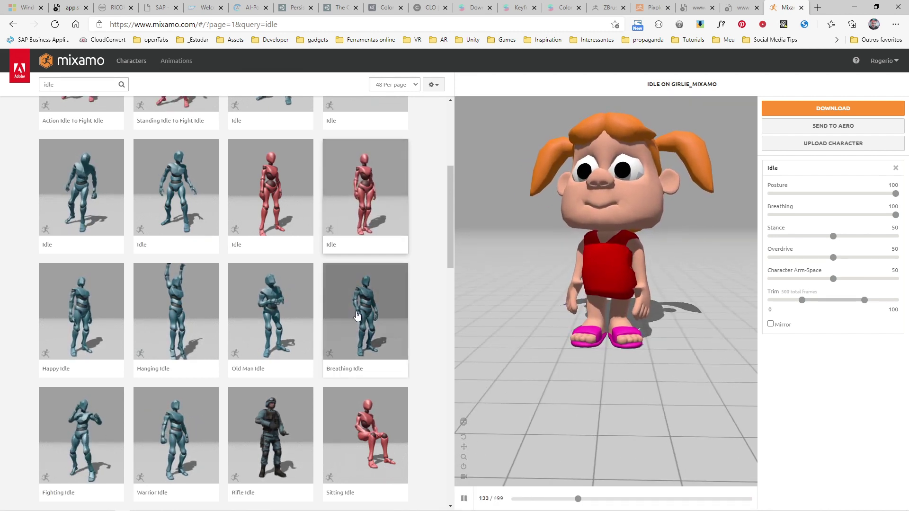
# Scroll further through the idle results and apply a different Idle animation instead.
pyautogui.scroll(-4, 356, 303)
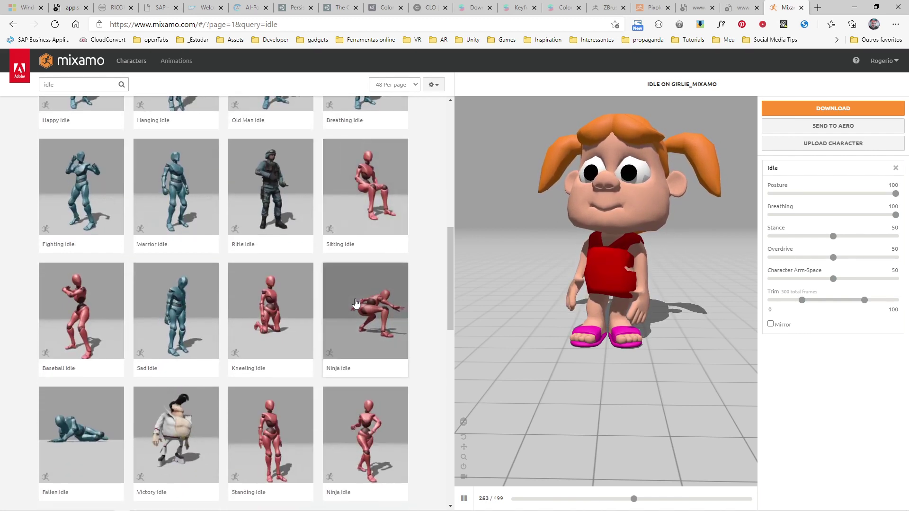
pyautogui.scroll(-4, 356, 303)
pyautogui.scroll(-1, 356, 302)
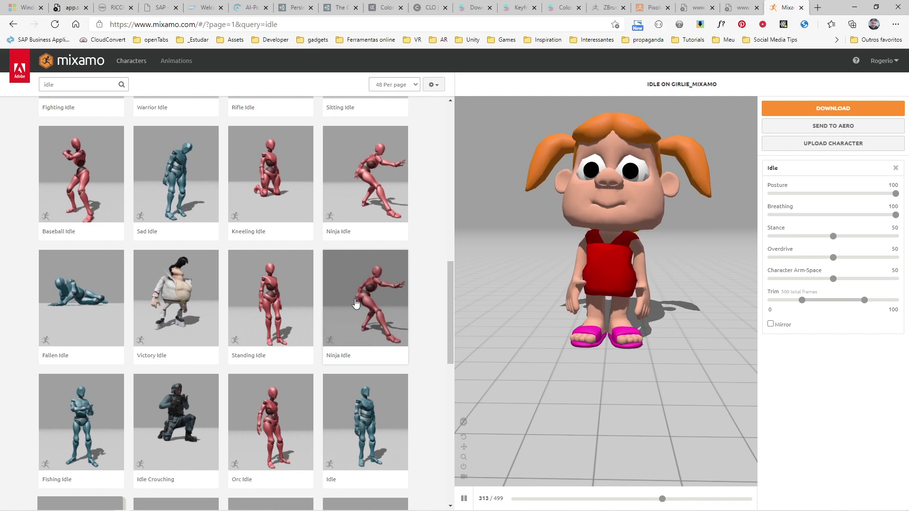
pyautogui.scroll(-1, 297, 319)
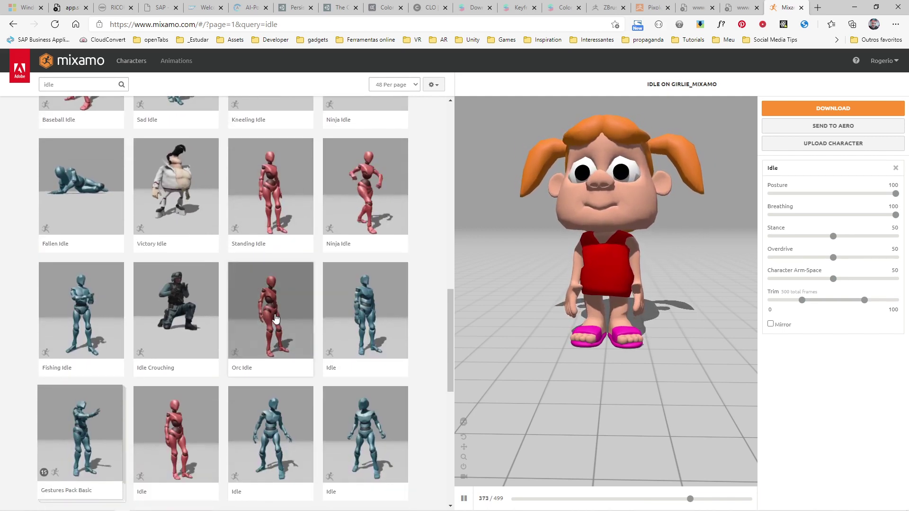
pyautogui.scroll(-2, 260, 327)
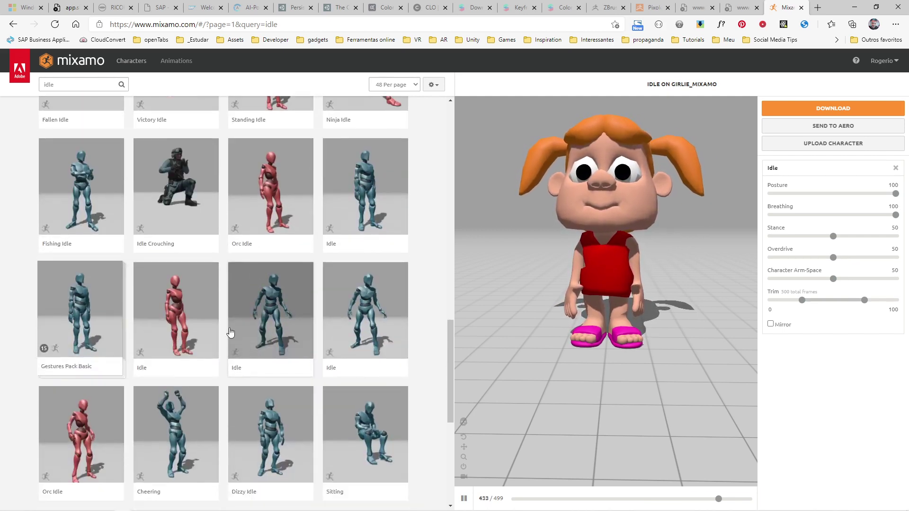
pyautogui.click(171, 310)
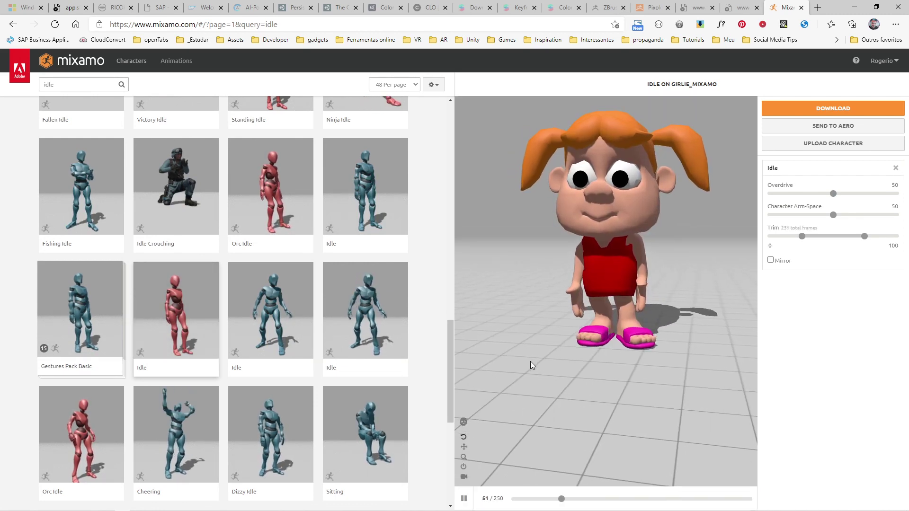
pyautogui.scroll(-2, 290, 398)
pyautogui.scroll(-3, 290, 398)
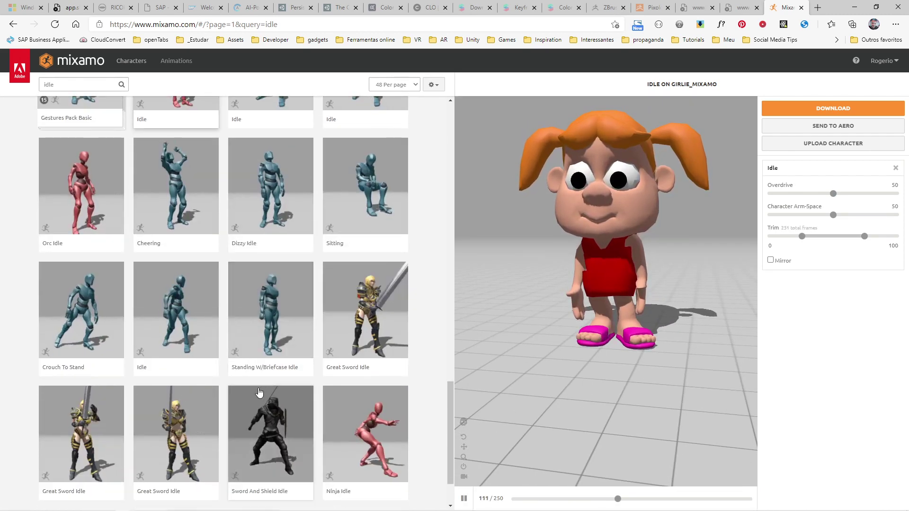
pyautogui.click(371, 429)
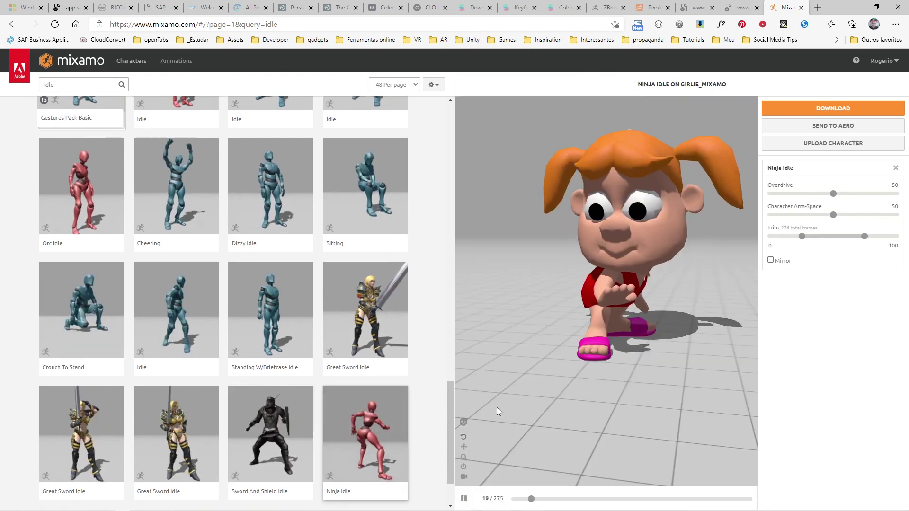
pyautogui.moveTo(496, 407); pyautogui.dragTo(570, 390)
pyautogui.scroll(-2, 235, 438)
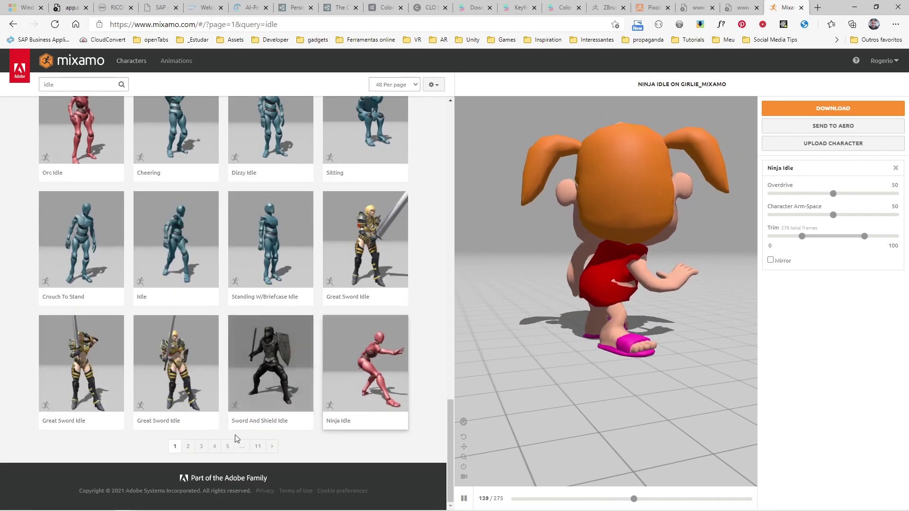
pyautogui.scroll(15, 246, 400)
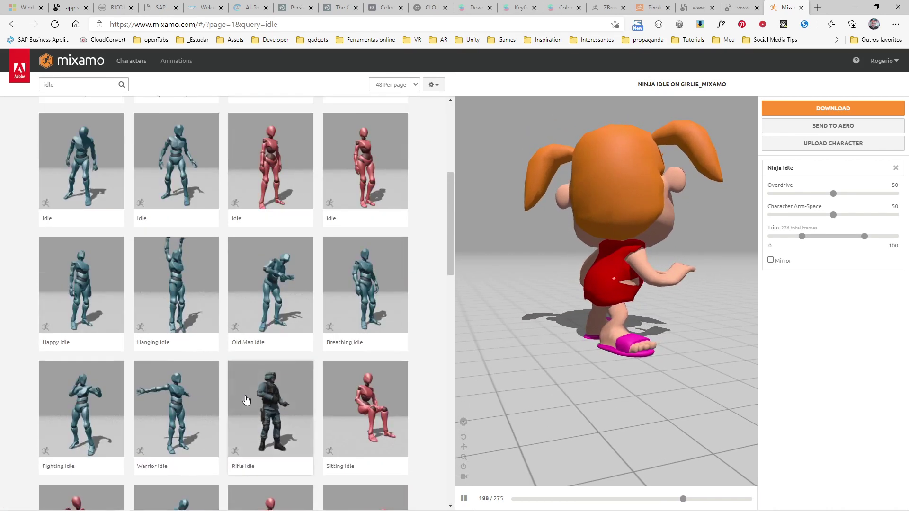
pyautogui.scroll(5, 247, 400)
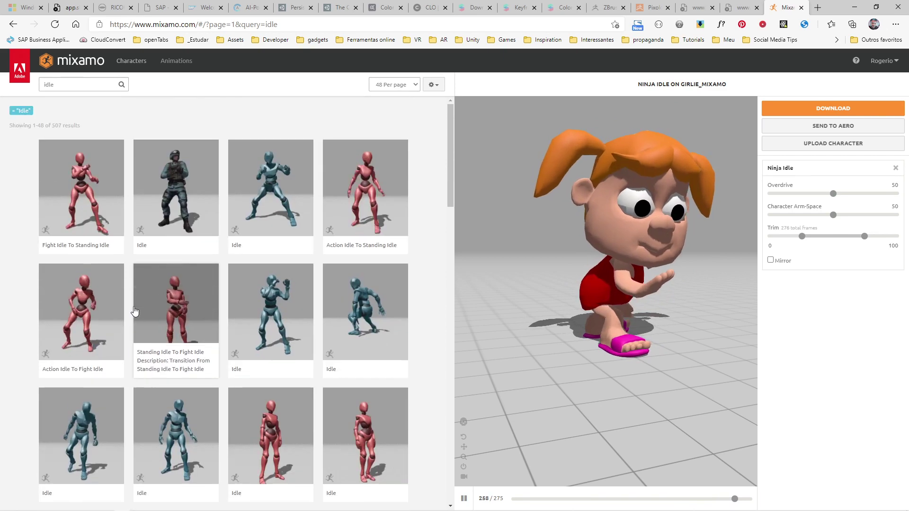
pyautogui.scroll(-3, 83, 326)
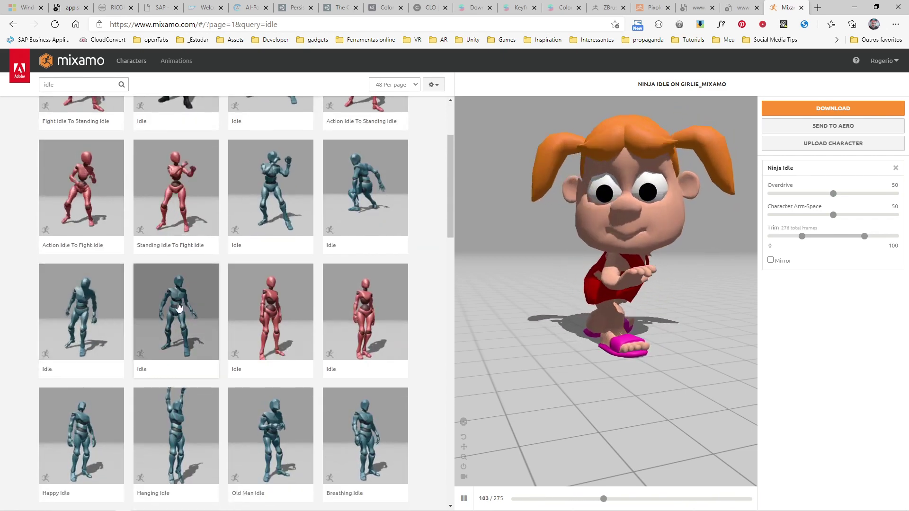
# Preview several Idle animations, apply the one with Posture/Breathing options, and bring up Download Settings.
pyautogui.click(83, 308)
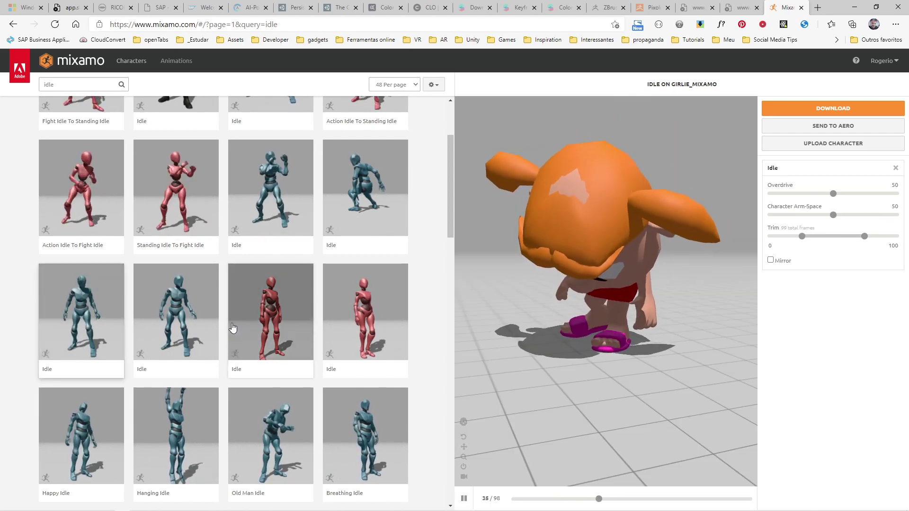
pyautogui.click(252, 336)
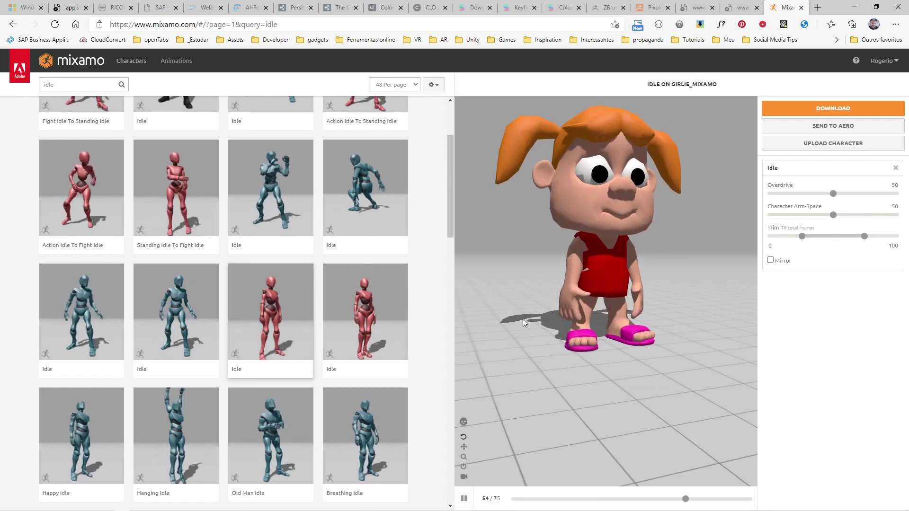
pyautogui.moveTo(591, 311); pyautogui.dragTo(569, 312)
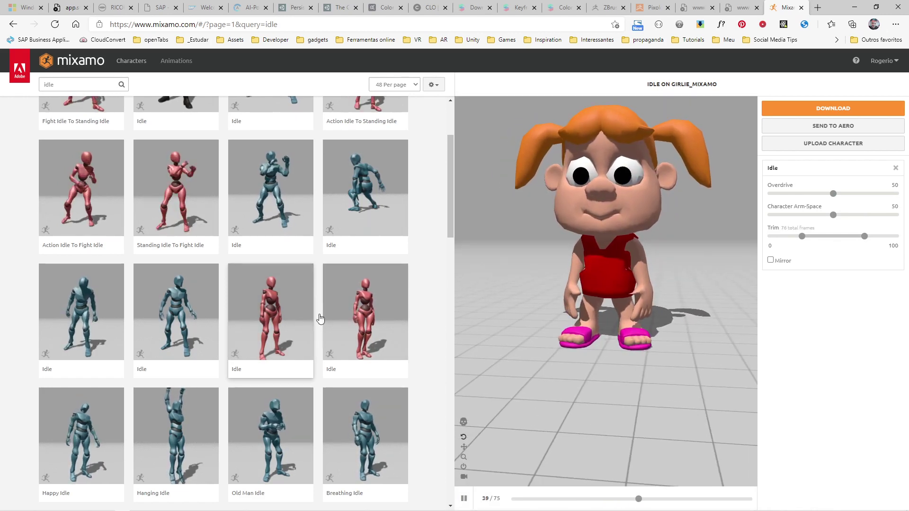
pyautogui.click(369, 306)
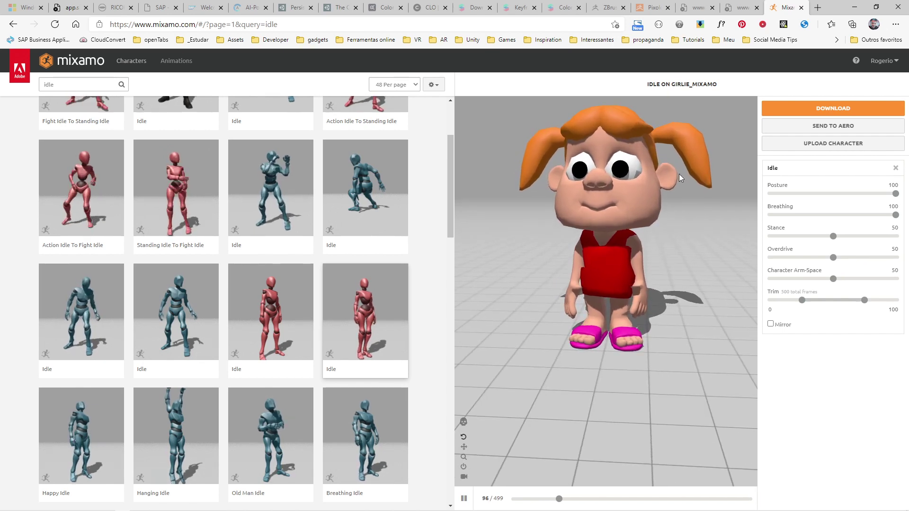
pyautogui.click(808, 111)
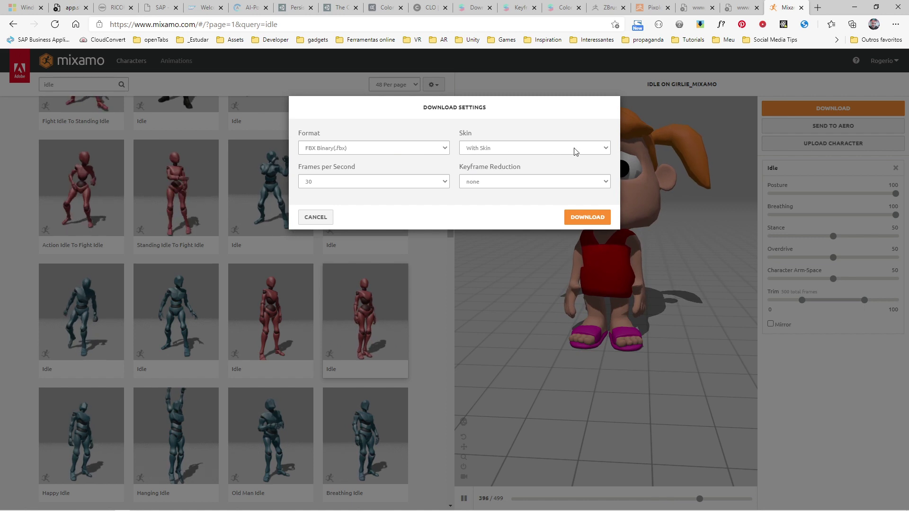
# Keep With Skin and keyframe reduction none in Download Settings, then download the Idle FBX.
pyautogui.click(605, 149)
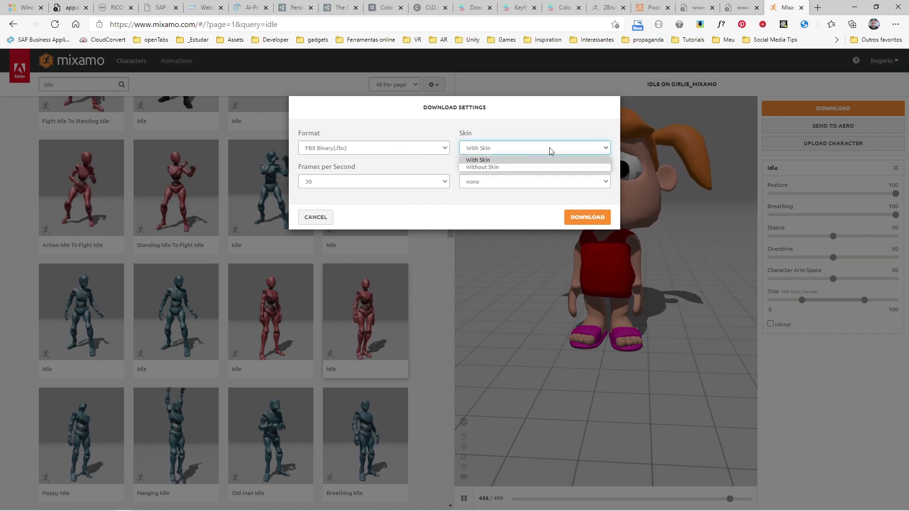
pyautogui.click(505, 159)
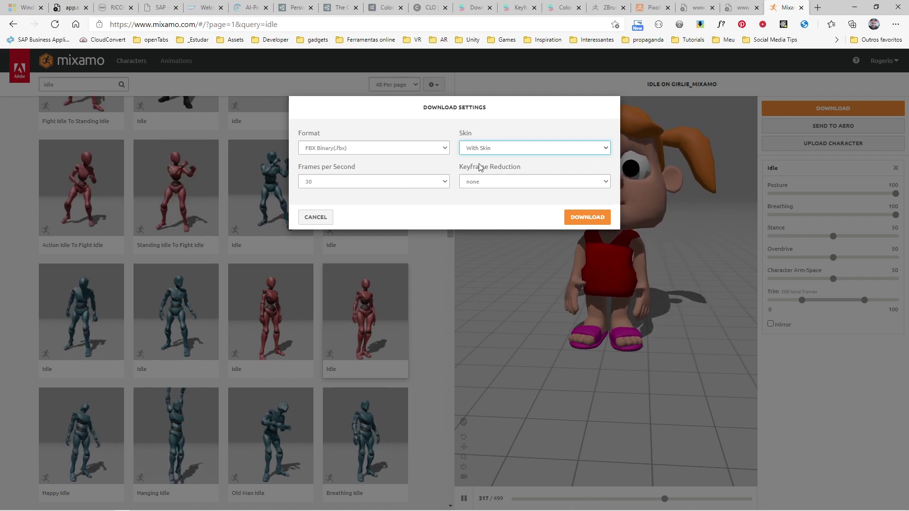
pyautogui.click(605, 182)
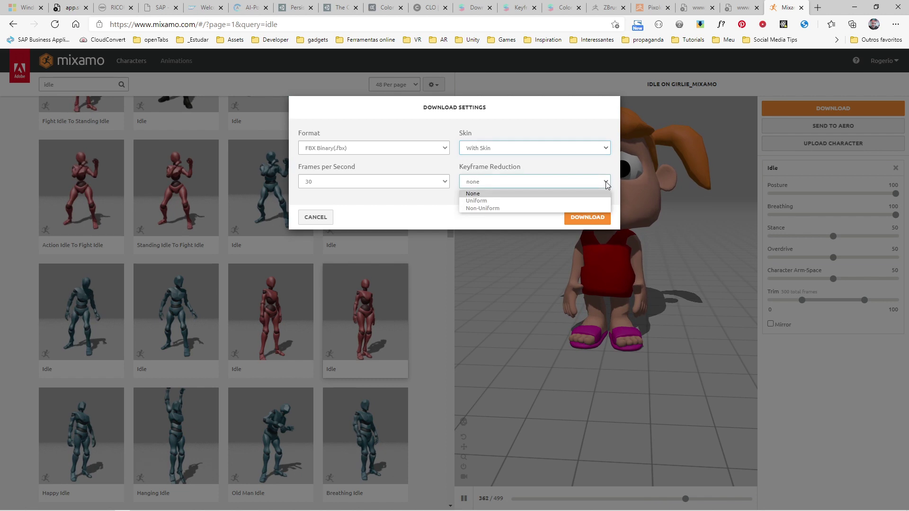
pyautogui.click(563, 171)
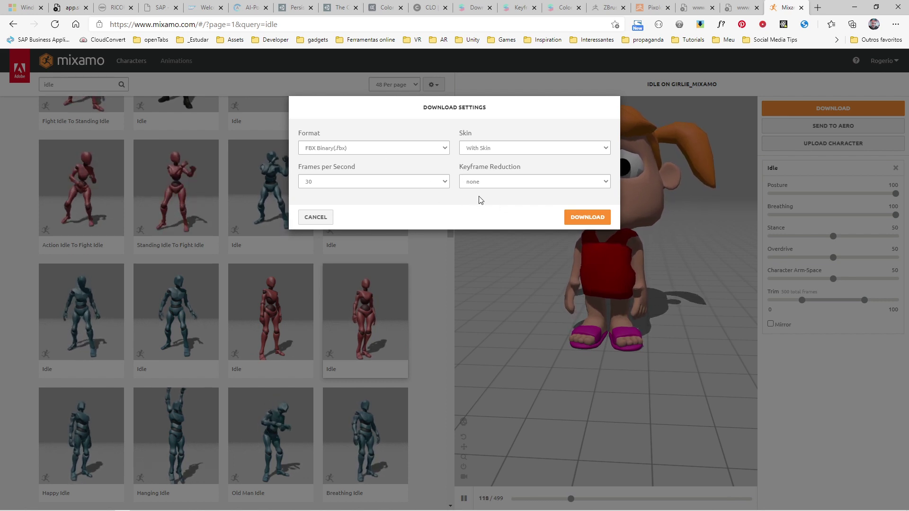
pyautogui.click(579, 217)
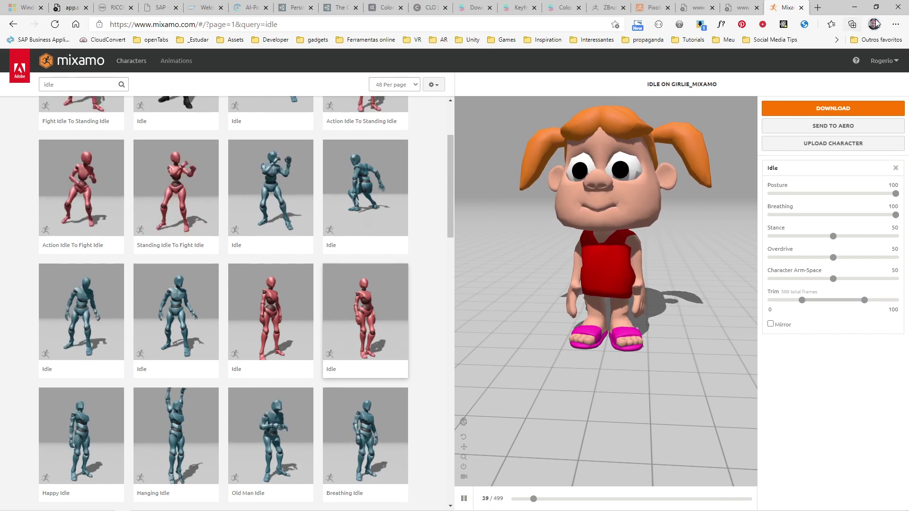
# Save Idle.fbx from Edge's downloads list into the Desktop's Girlie_mixamo folder.
pyautogui.click(895, 24)
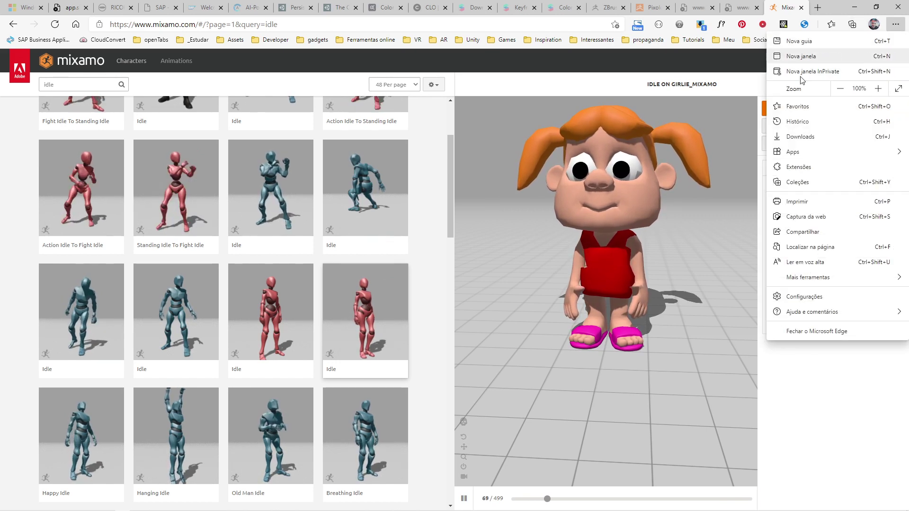
pyautogui.click(800, 137)
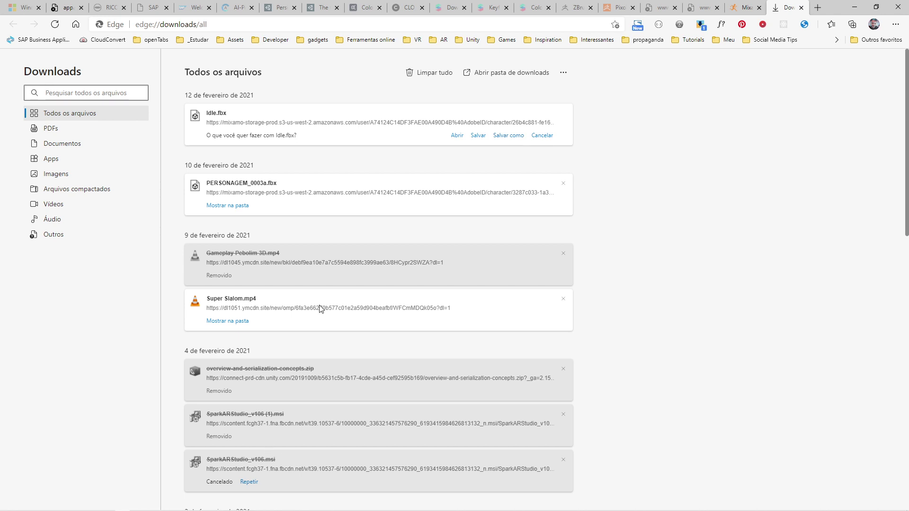
pyautogui.click(504, 136)
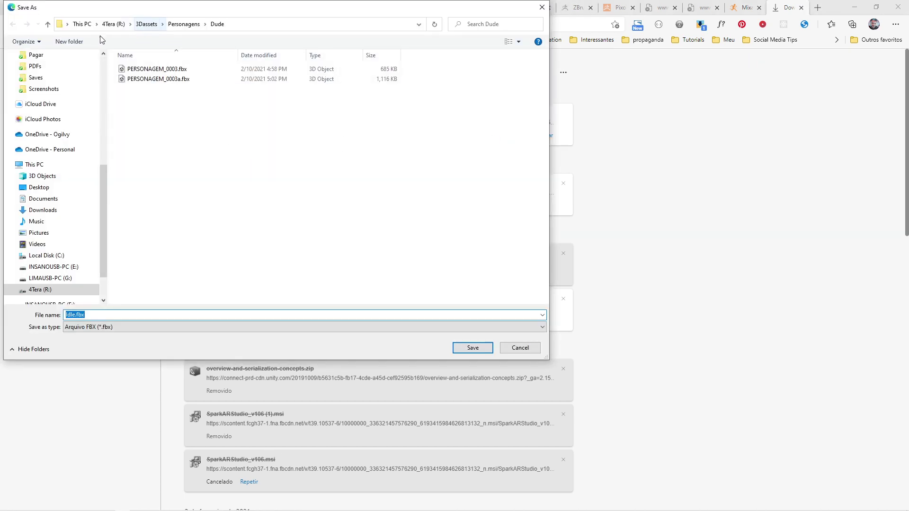
pyautogui.click(39, 187)
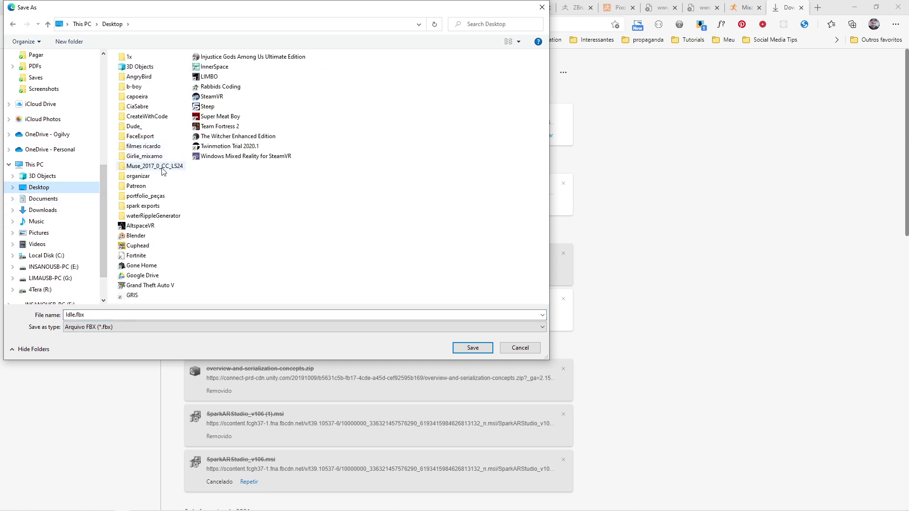
pyautogui.doubleClick(162, 158)
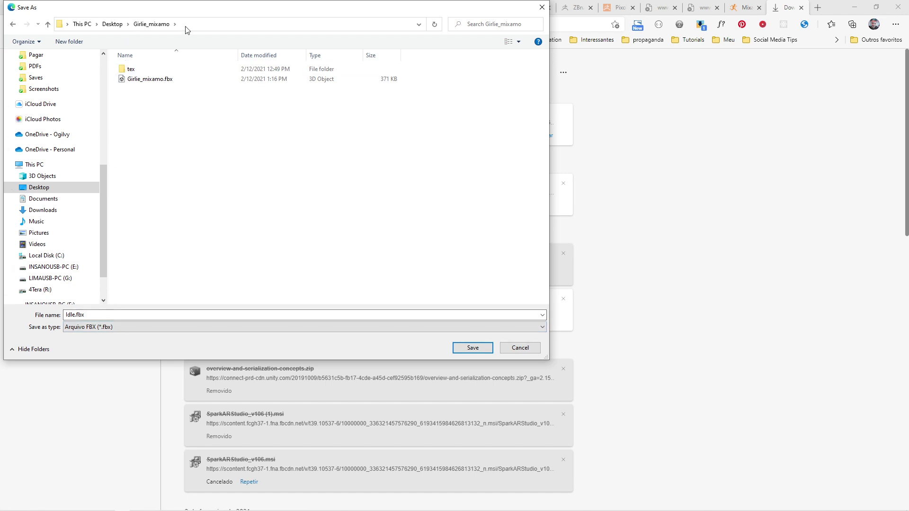
pyautogui.click(471, 348)
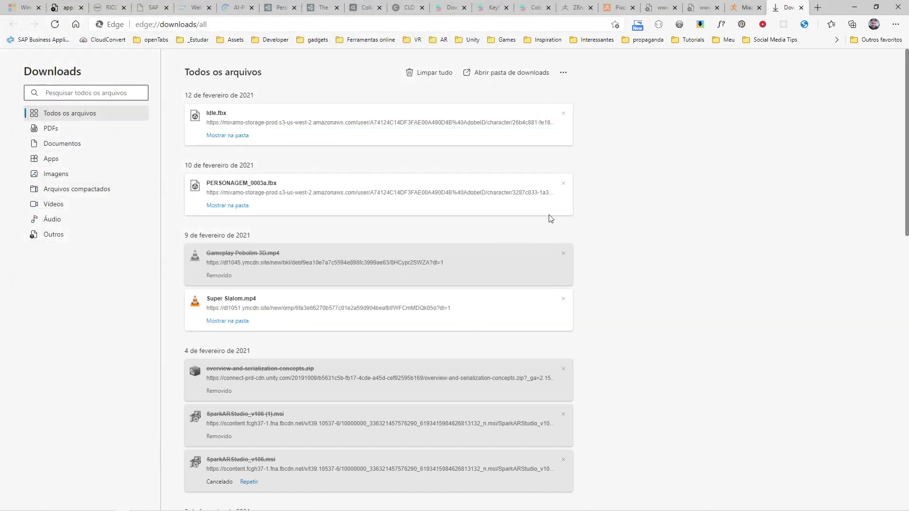
# Open Idle.fbx in Cinema 4D, accepting the FBX import settings.
pyautogui.hotkey('alt', 'Tab')
pyautogui.hotkey('alt', 'Tab')
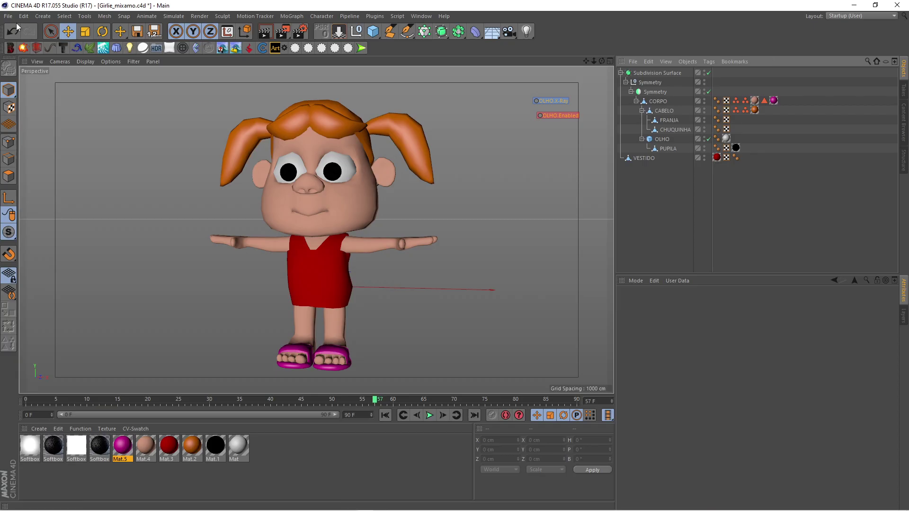
pyautogui.click(8, 16)
pyautogui.click(12, 42)
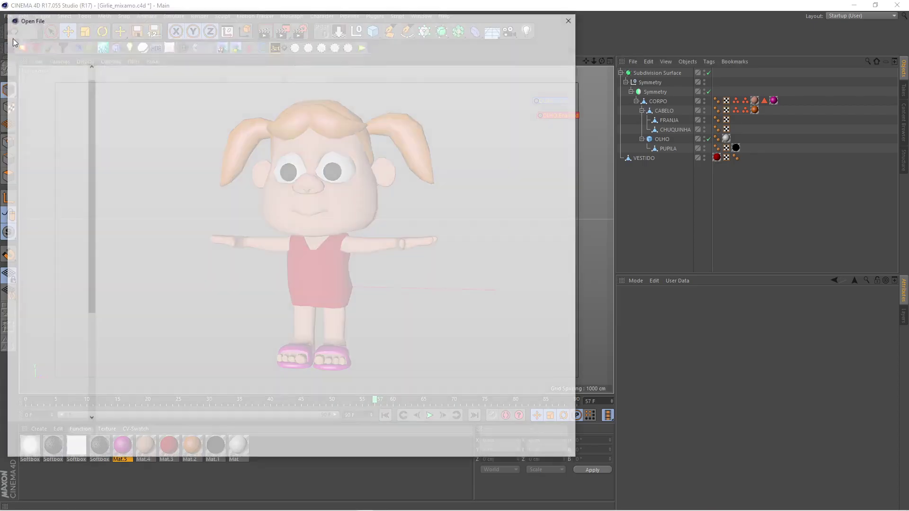
pyautogui.click(165, 111)
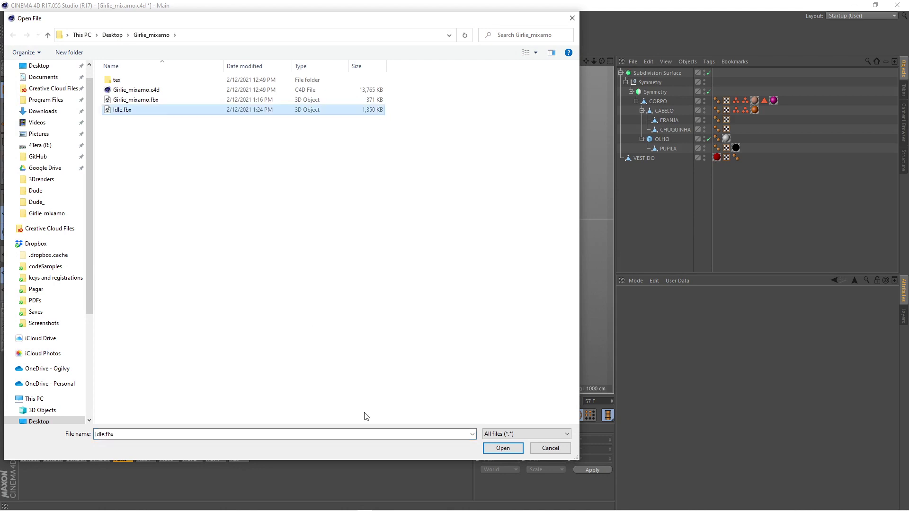
pyautogui.click(490, 448)
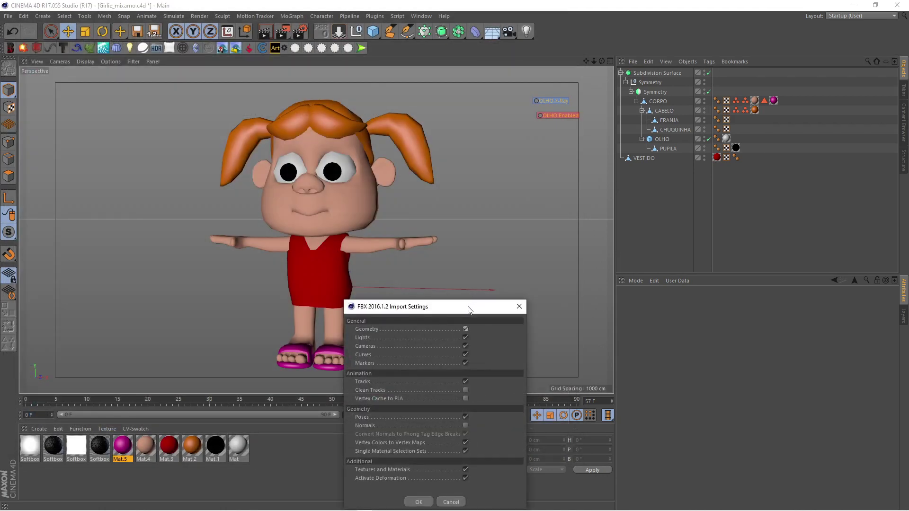
pyautogui.moveTo(468, 310); pyautogui.dragTo(537, 50)
pyautogui.click(488, 243)
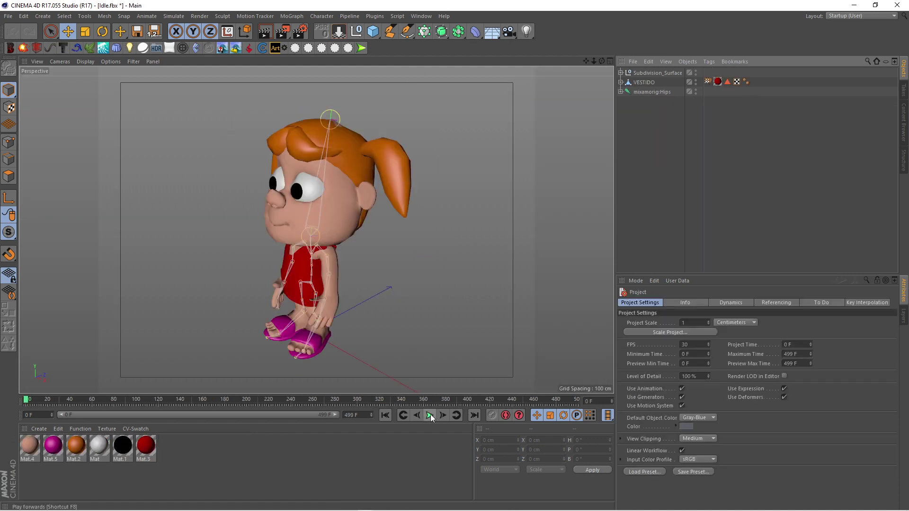
# Inspect the animated girl from several viewport angles, then return to Mixamo in Edge.
pyautogui.moveTo(600, 60); pyautogui.dragTo(578, 62)
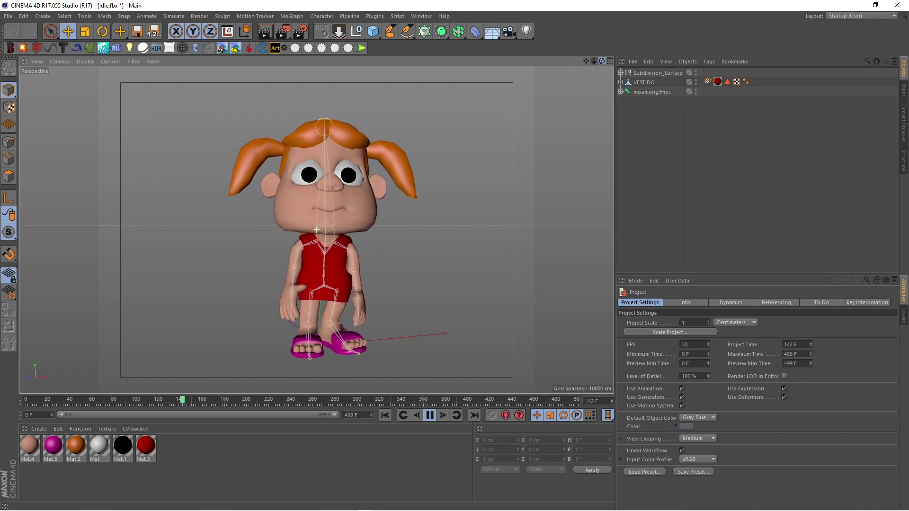
pyautogui.scroll(5, 316, 230)
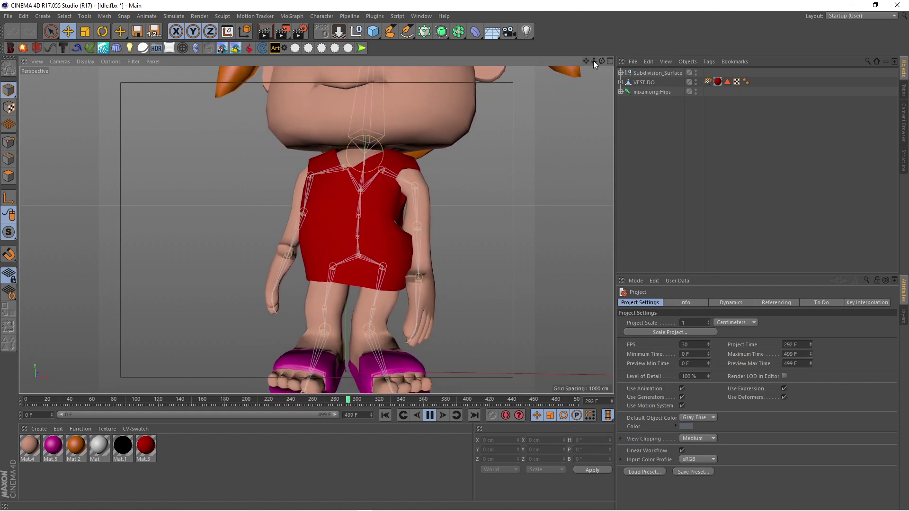
pyautogui.click(609, 61)
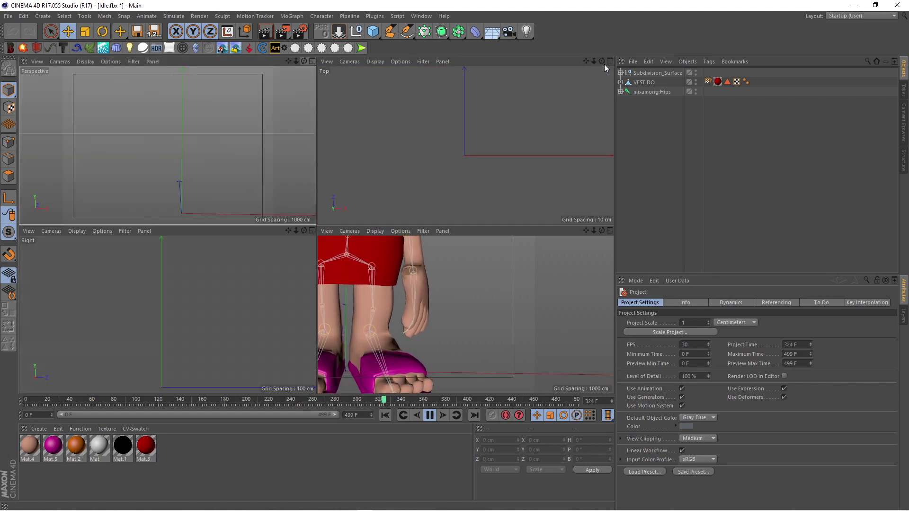
pyautogui.click(312, 61)
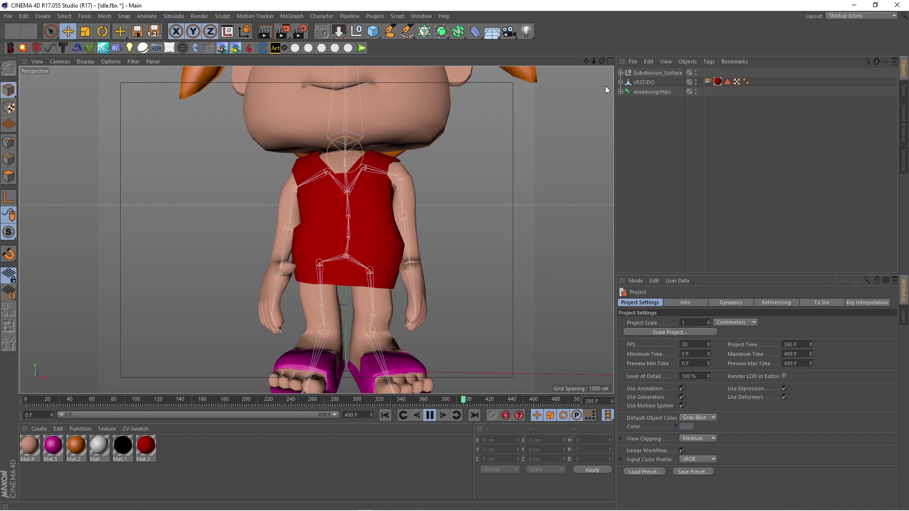
pyautogui.scroll(3, 316, 230)
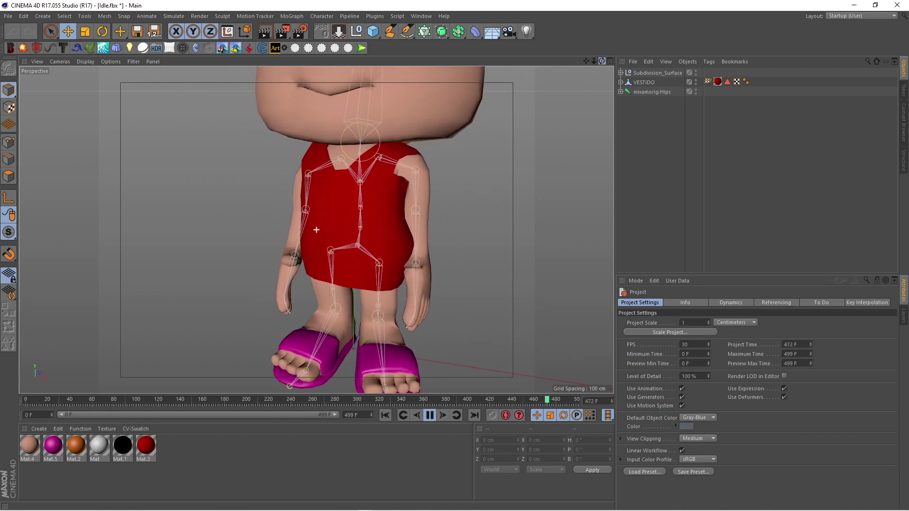
pyautogui.moveTo(594, 62); pyautogui.dragTo(575, 63)
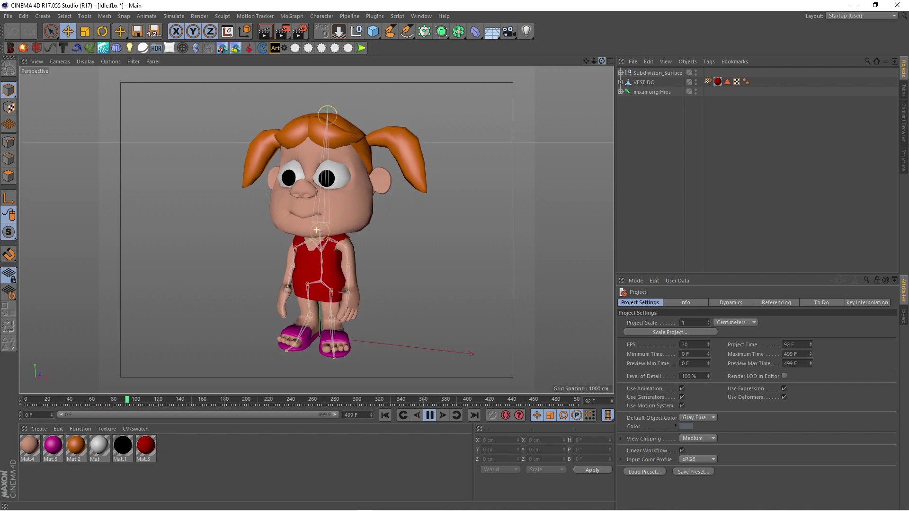
pyautogui.moveTo(601, 62); pyautogui.dragTo(564, 69)
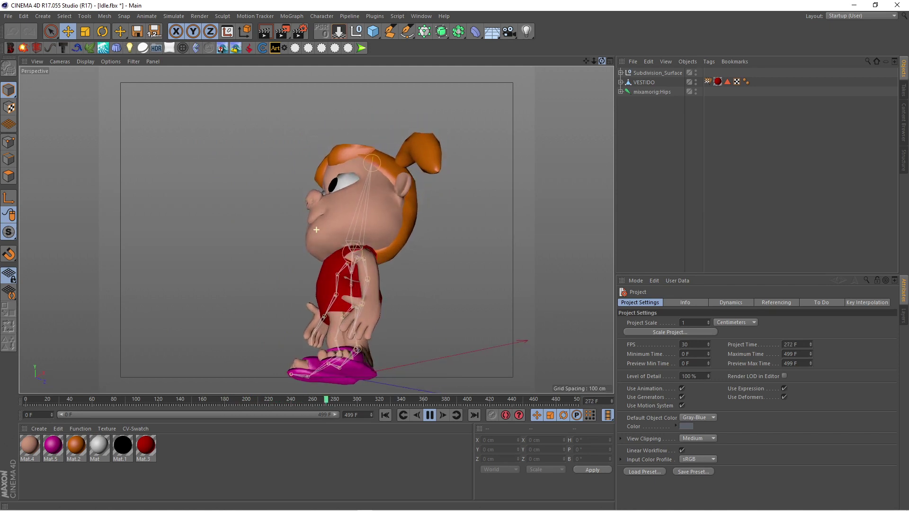
pyautogui.hotkey('ctrl', 'shift', 'z')
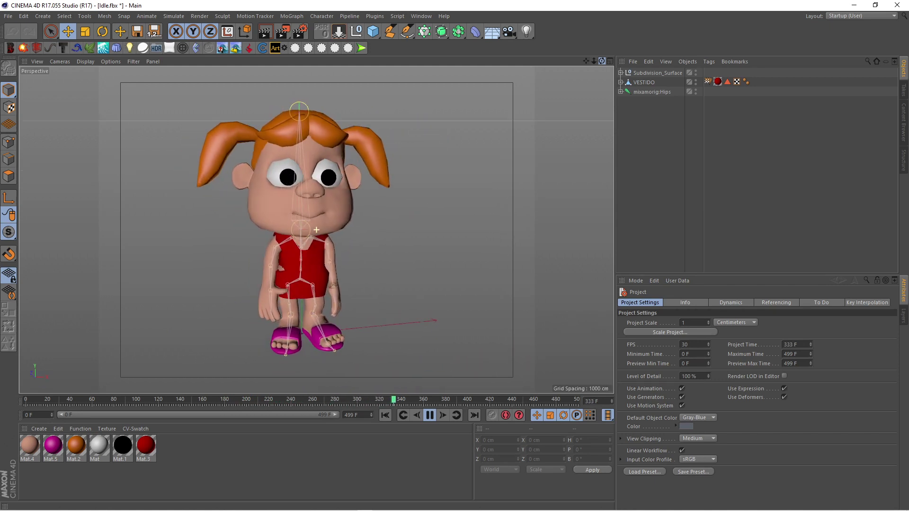
pyautogui.moveTo(595, 66); pyautogui.dragTo(582, 95)
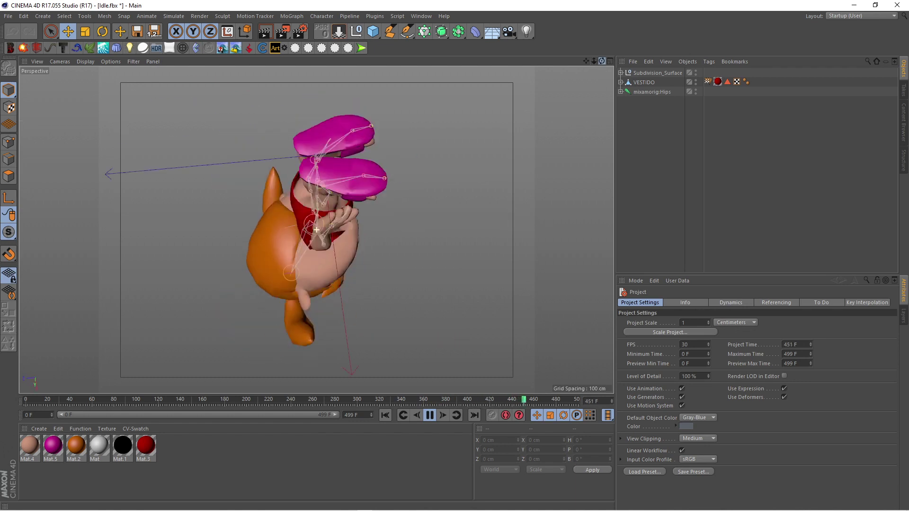
pyautogui.hotkey('ctrl', 'shift', 'z')
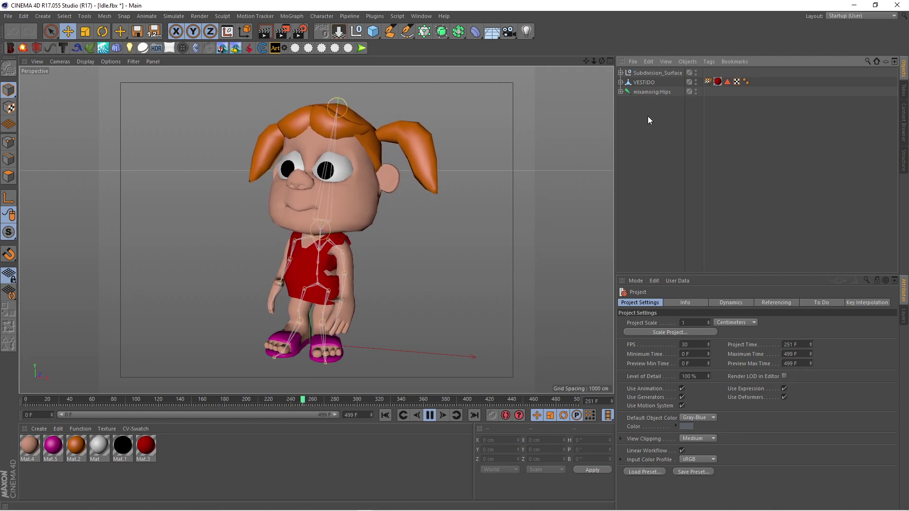
pyautogui.hotkey('alt', 'Tab')
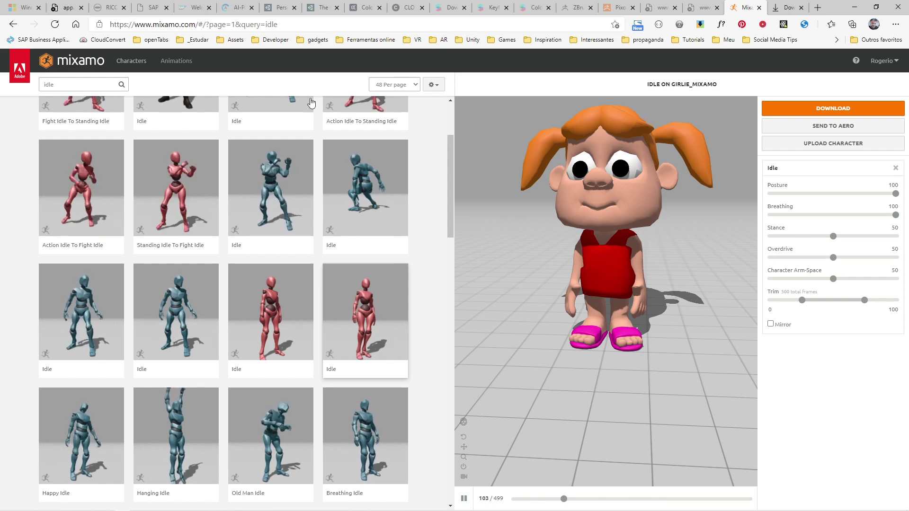
# Replace the 'idle' search with 't-pose' and apply the T-Pose animation to GIRLIE_MIXAMO.
pyautogui.moveTo(59, 84); pyautogui.dragTo(20, 83)
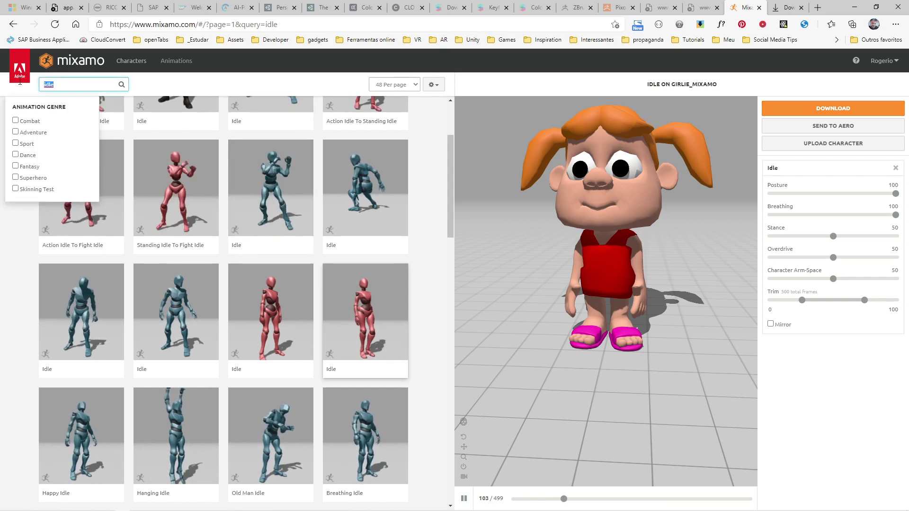
pyautogui.press('BackSpace')
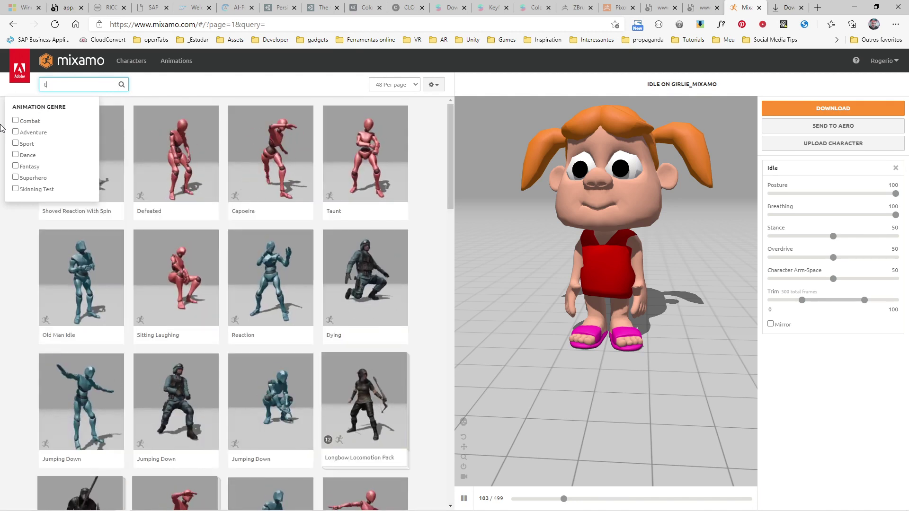
pyautogui.write('t-pose')
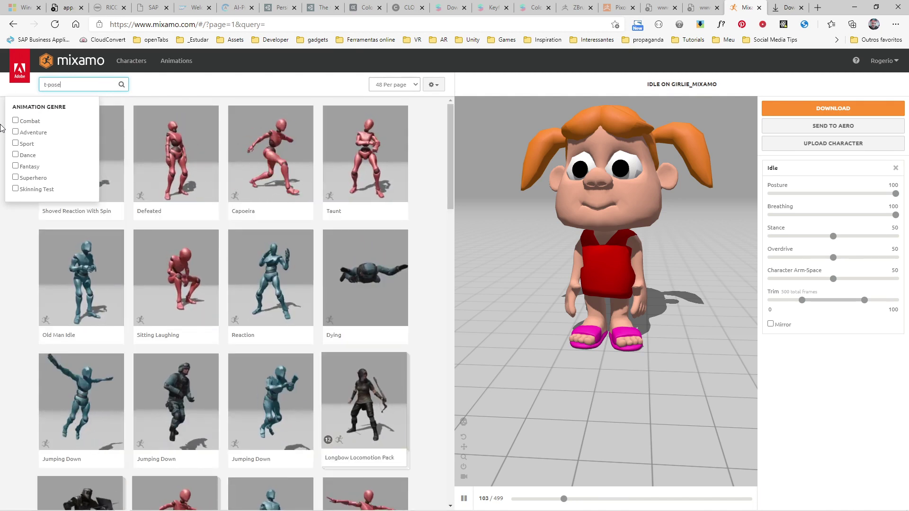
pyautogui.click(208, 86)
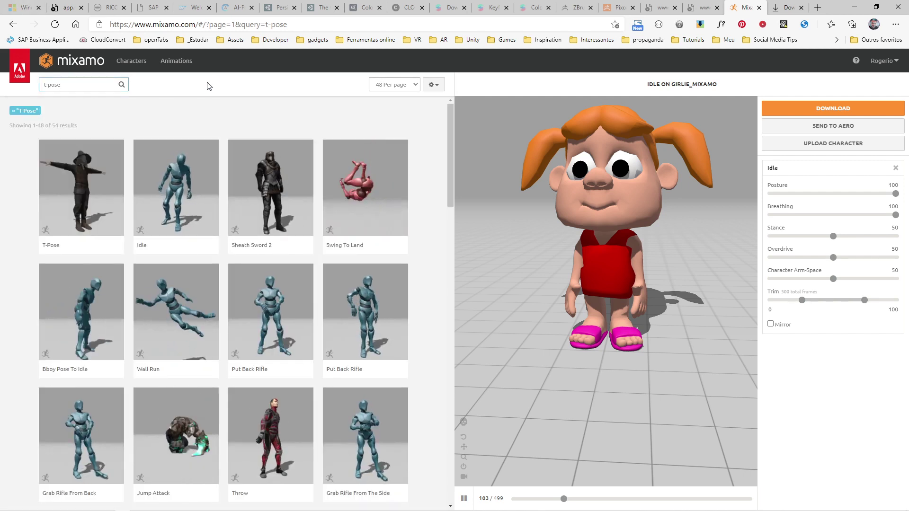
pyautogui.click(82, 185)
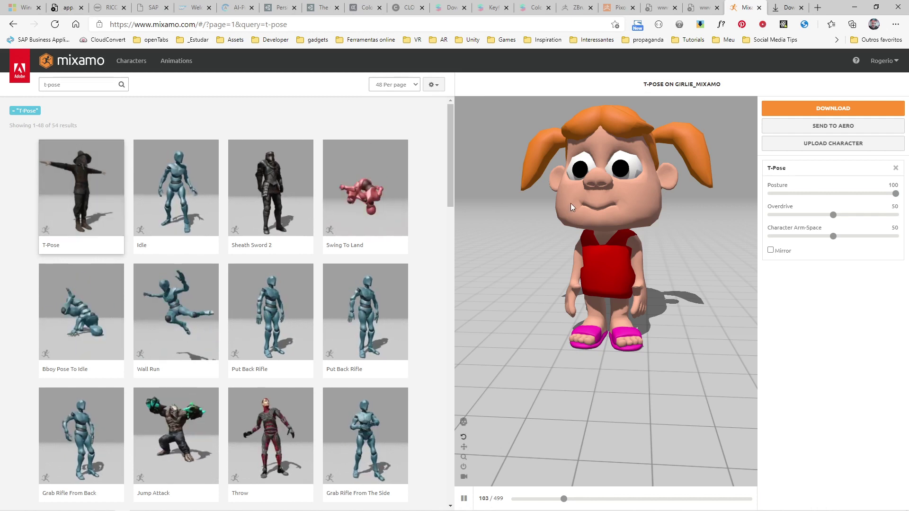
pyautogui.click(82, 182)
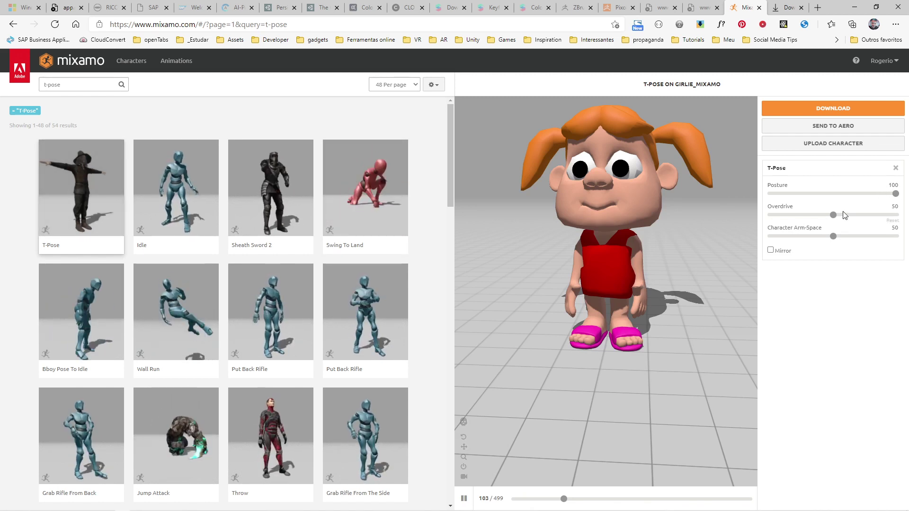
pyautogui.moveTo(895, 194)
pyautogui.mouseDown()
pyautogui.moveTo(769, 194)
pyautogui.moveTo(895, 193)
pyautogui.mouseUp()
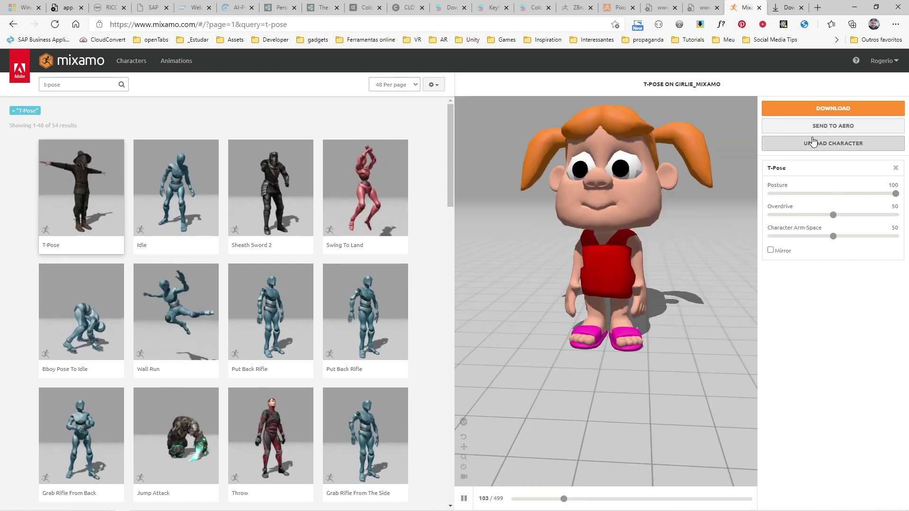
# Upload Girlie_mixamo.fbx to the Auto-Rigger and accept the character's orientation.
pyautogui.click(812, 142)
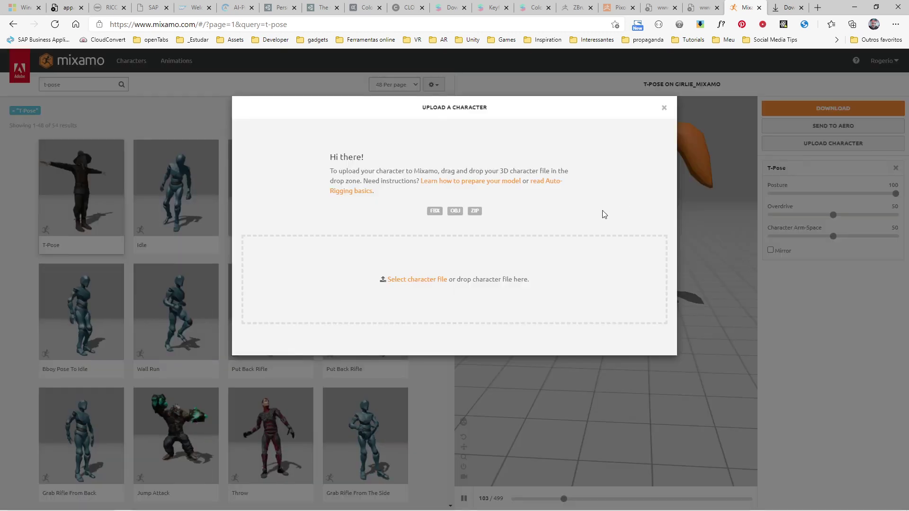
pyautogui.click(405, 280)
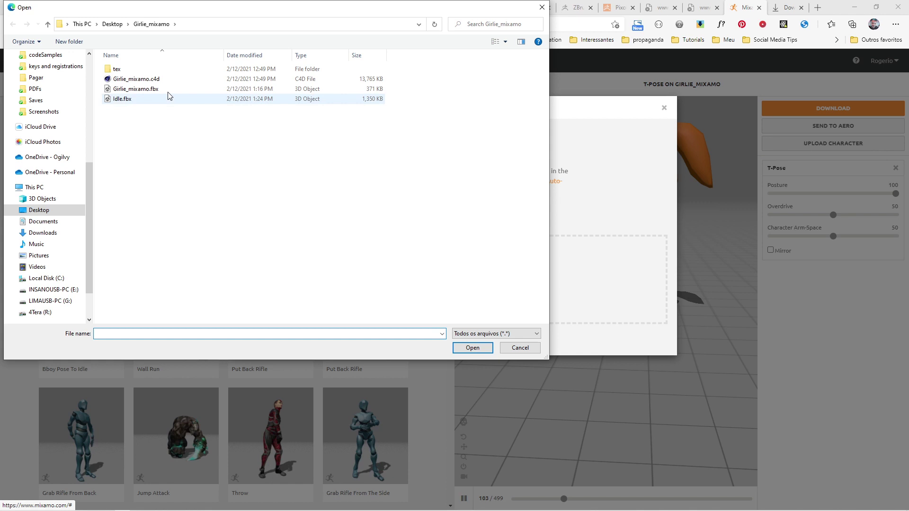
pyautogui.click(170, 90)
pyautogui.click(472, 348)
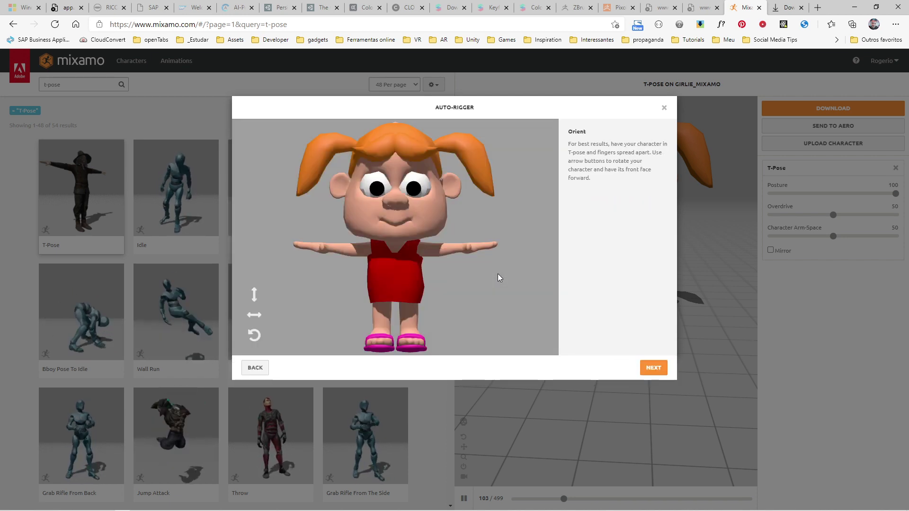
pyautogui.click(653, 369)
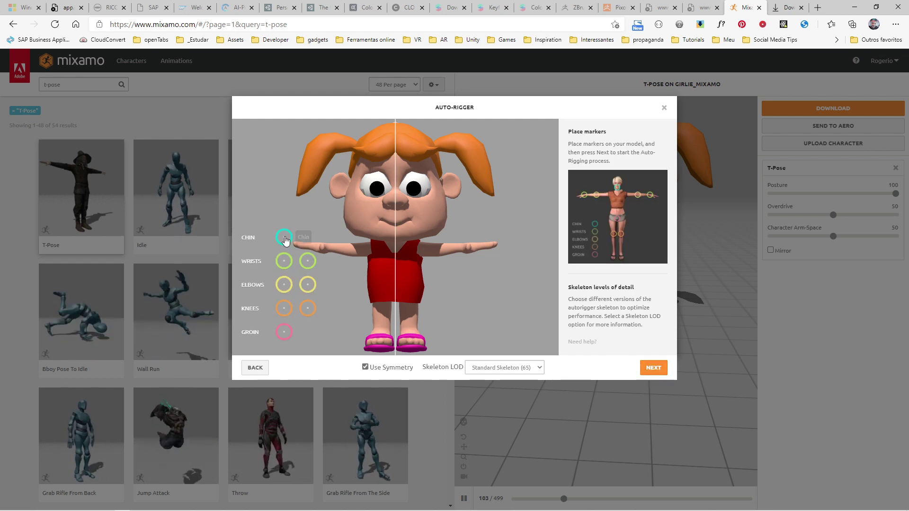
# Place the chin, wrist, elbow and groin markers on the girl model.
pyautogui.moveTo(284, 237)
pyautogui.mouseDown()
pyautogui.moveTo(412, 237)
pyautogui.moveTo(395, 238)
pyautogui.mouseUp()
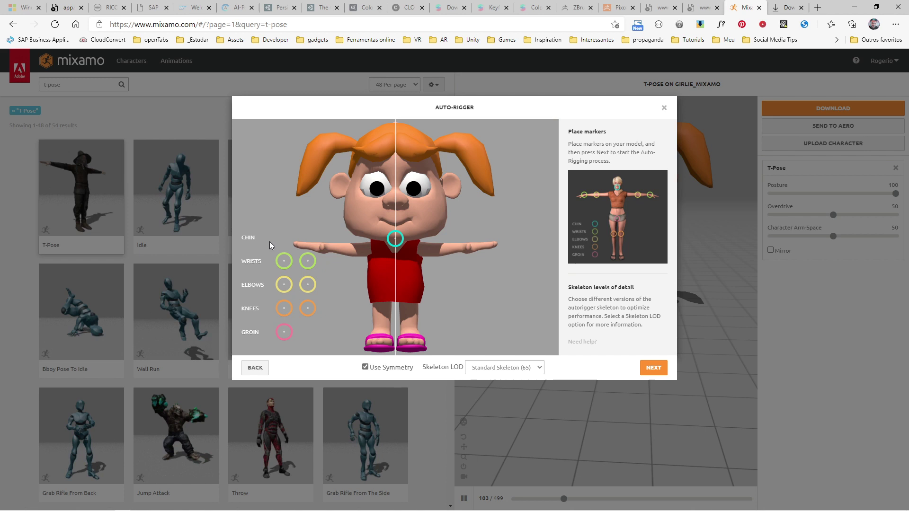
pyautogui.moveTo(280, 261); pyautogui.dragTo(328, 246)
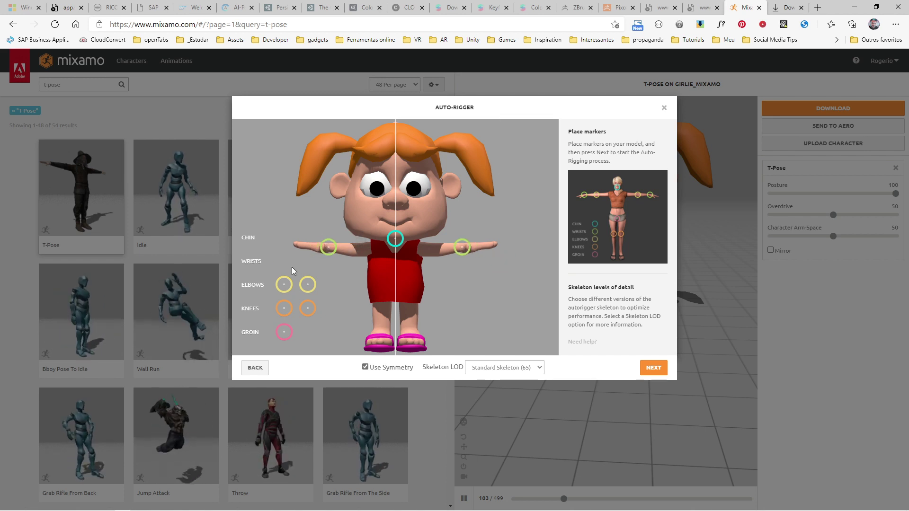
pyautogui.moveTo(284, 286)
pyautogui.mouseDown()
pyautogui.moveTo(359, 251)
pyautogui.moveTo(353, 248)
pyautogui.moveTo(312, 310)
pyautogui.moveTo(380, 316)
pyautogui.mouseUp()
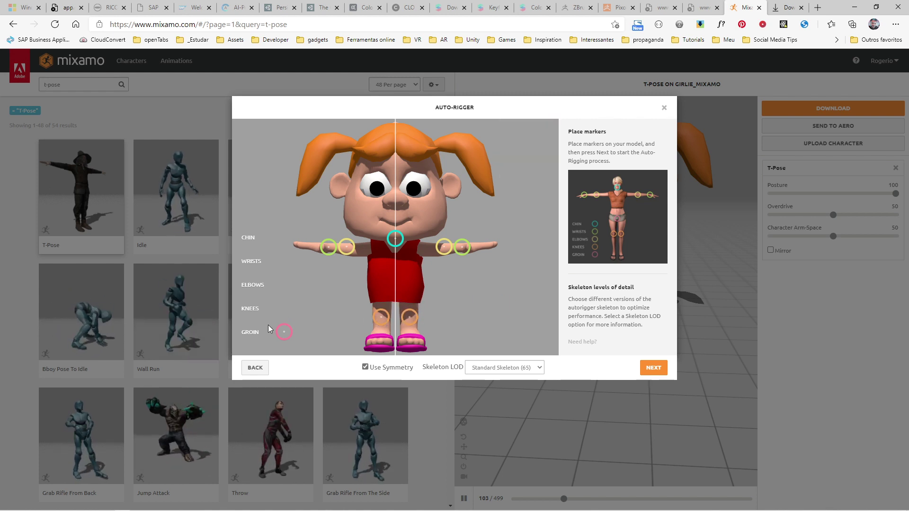
pyautogui.moveTo(283, 333)
pyautogui.mouseDown()
pyautogui.moveTo(374, 310)
pyautogui.moveTo(395, 295)
pyautogui.mouseUp()
# Run the Auto-Rigger with the placed markers, accept the result, and confirm replacing the old character.
pyautogui.click(655, 369)
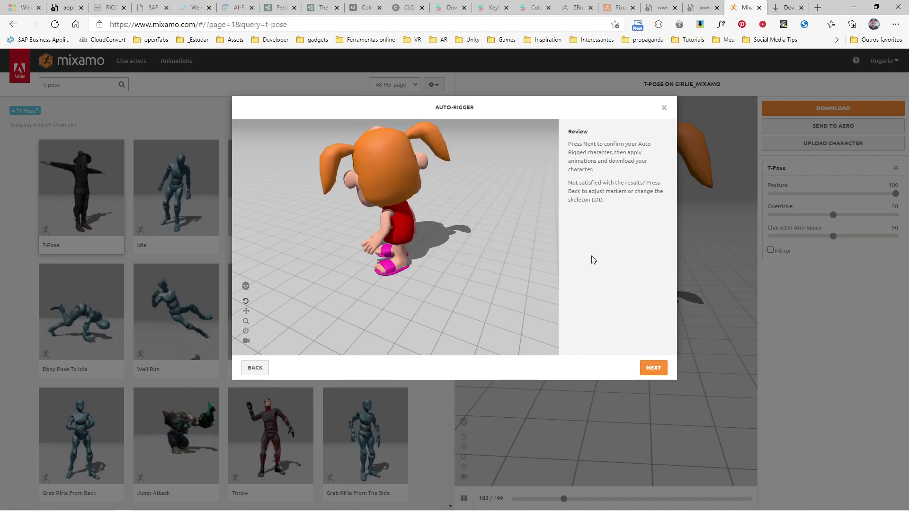
pyautogui.click(652, 368)
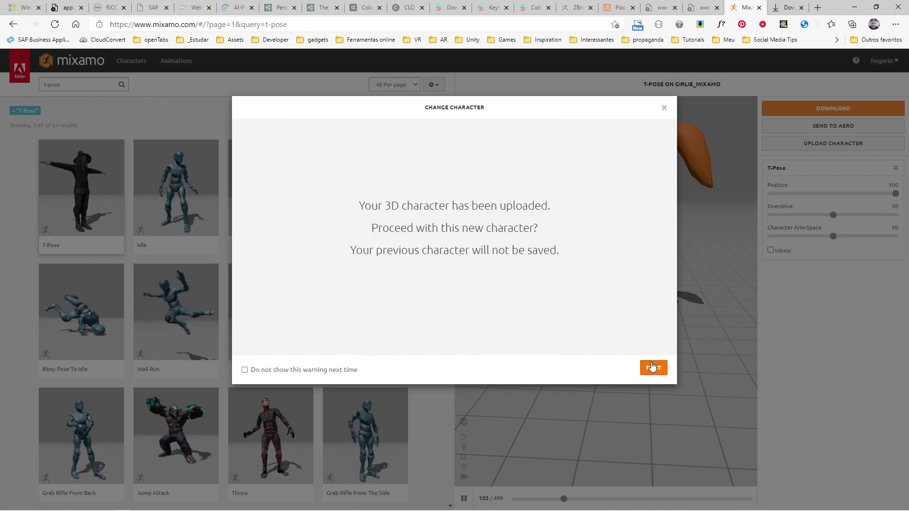
pyautogui.click(653, 368)
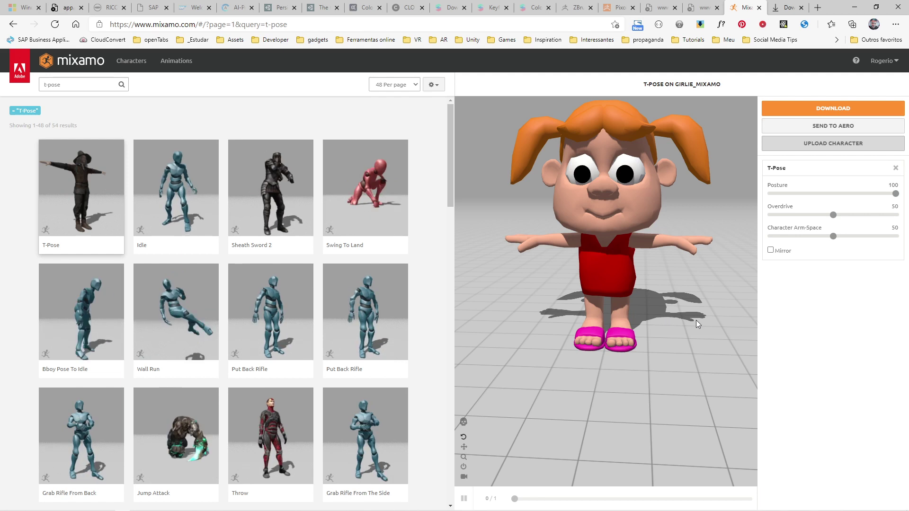
# Toggle the skeleton view on and off to check the rig, then open Download Settings.
pyautogui.scroll(-2, 663, 325)
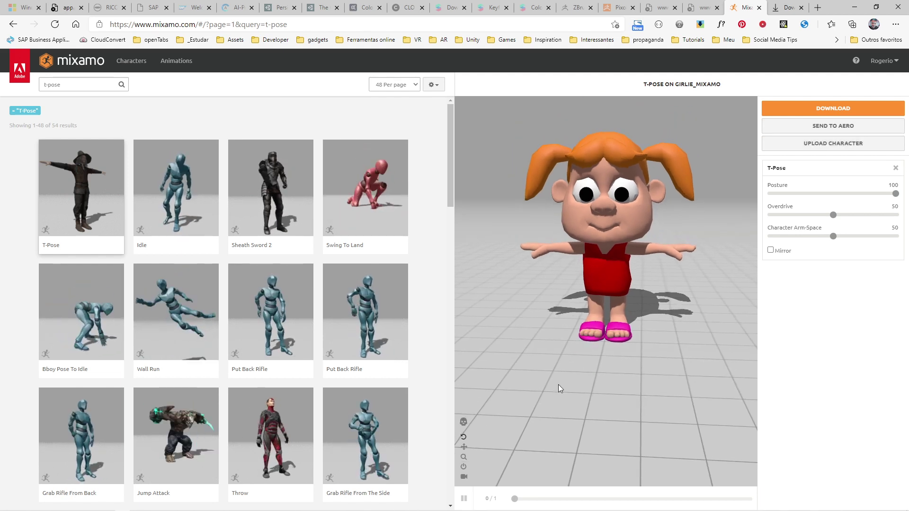
pyautogui.click(464, 422)
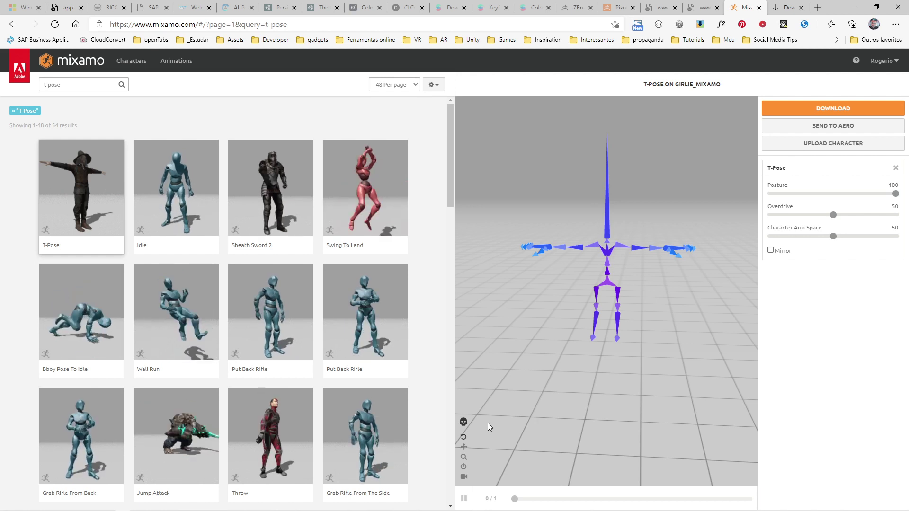
pyautogui.click(464, 422)
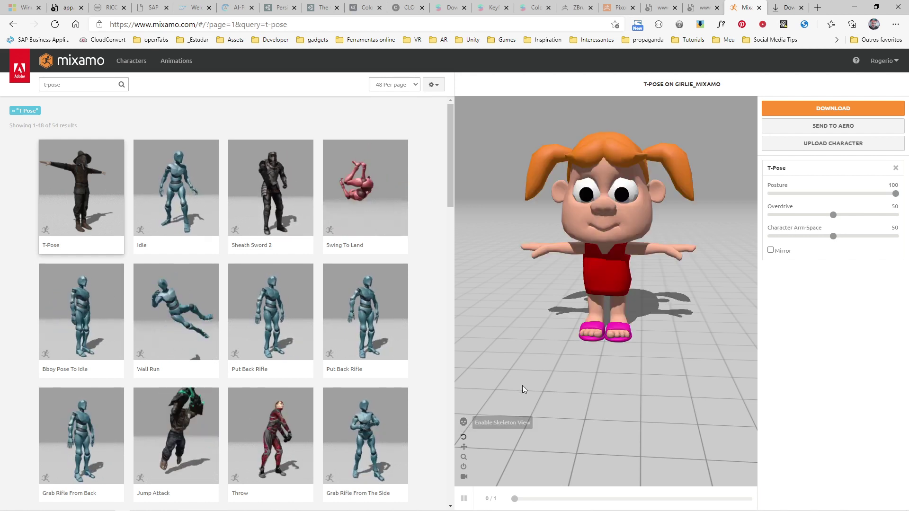
pyautogui.click(833, 108)
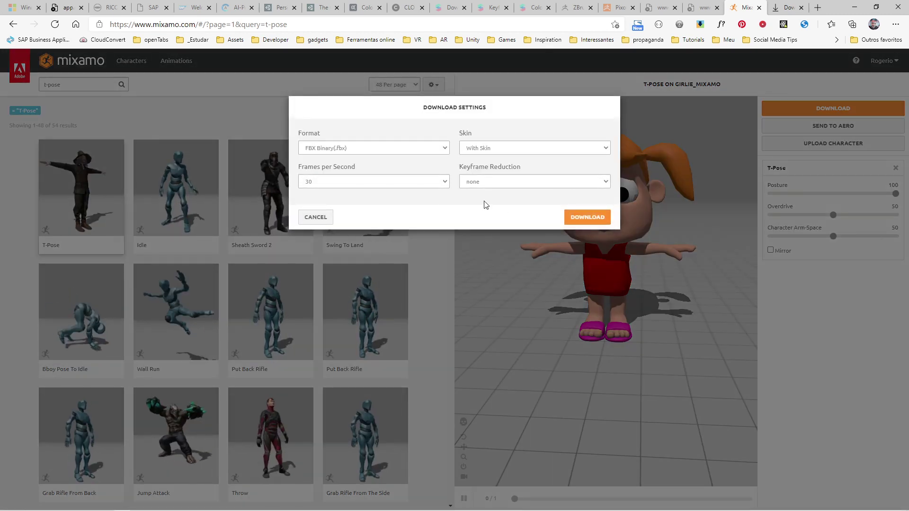
# Download T-Pose.fbx and save it from Edge's Downloads list into the Girlie_mixamo folder.
pyautogui.click(588, 219)
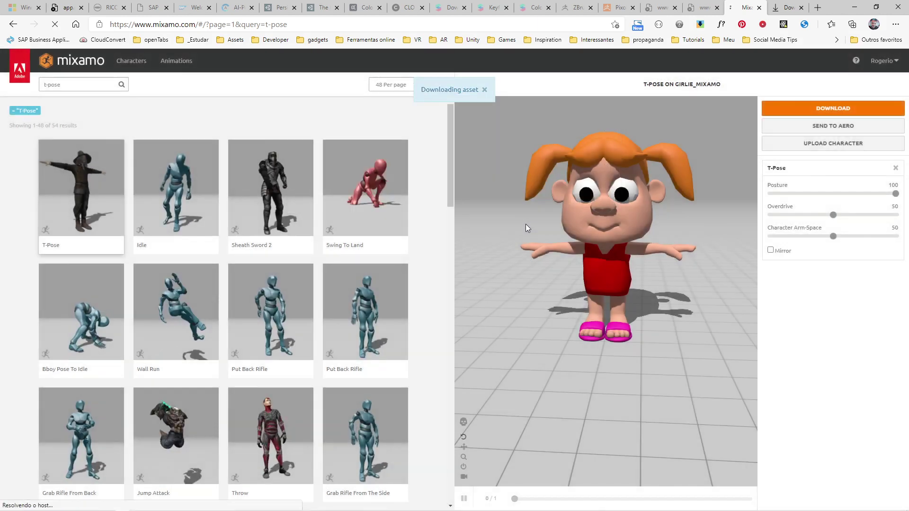
pyautogui.moveTo(879, 49)
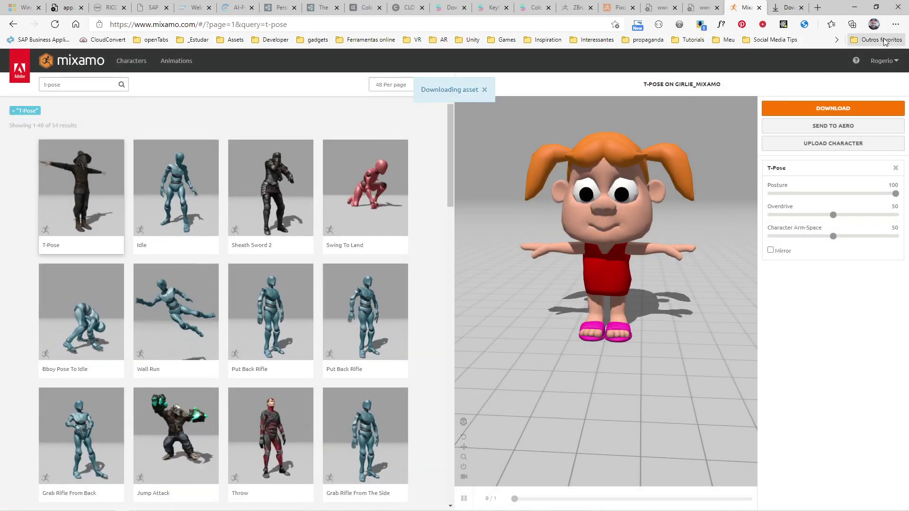
pyautogui.click(895, 25)
pyautogui.click(799, 136)
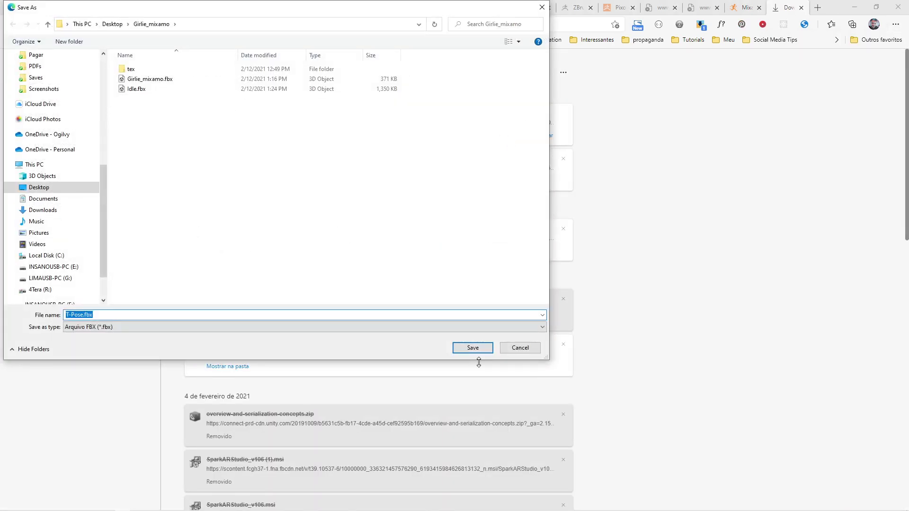
pyautogui.click(468, 349)
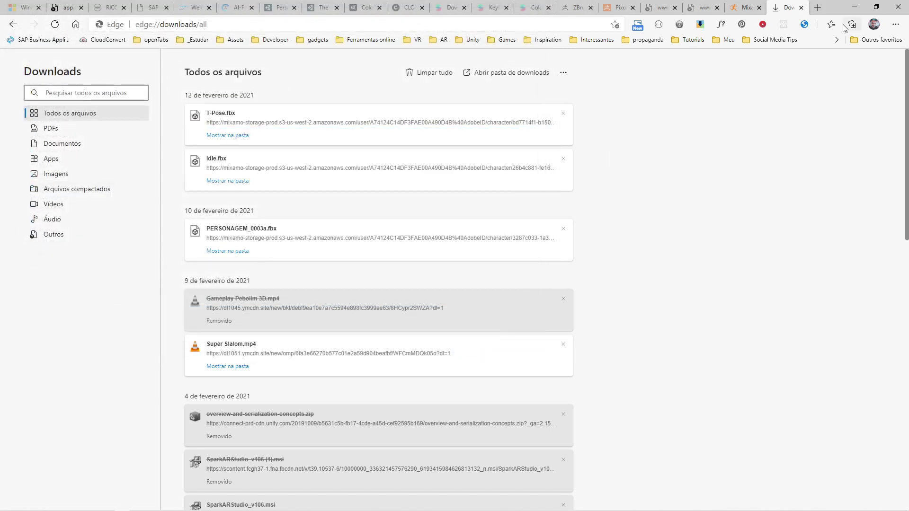
# Open T-Pose.fbx in Cinema 4D, accepting the default FBX import settings.
pyautogui.hotkey('alt', 'Tab')
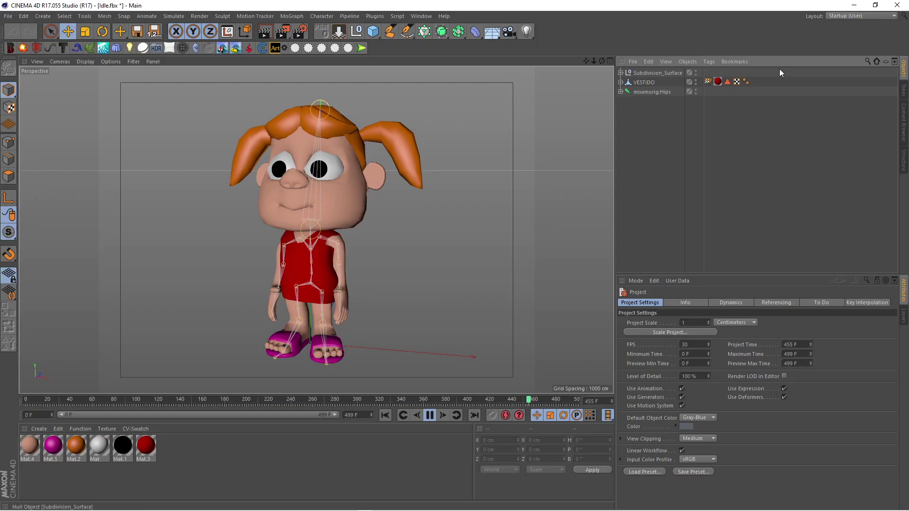
pyautogui.click(8, 16)
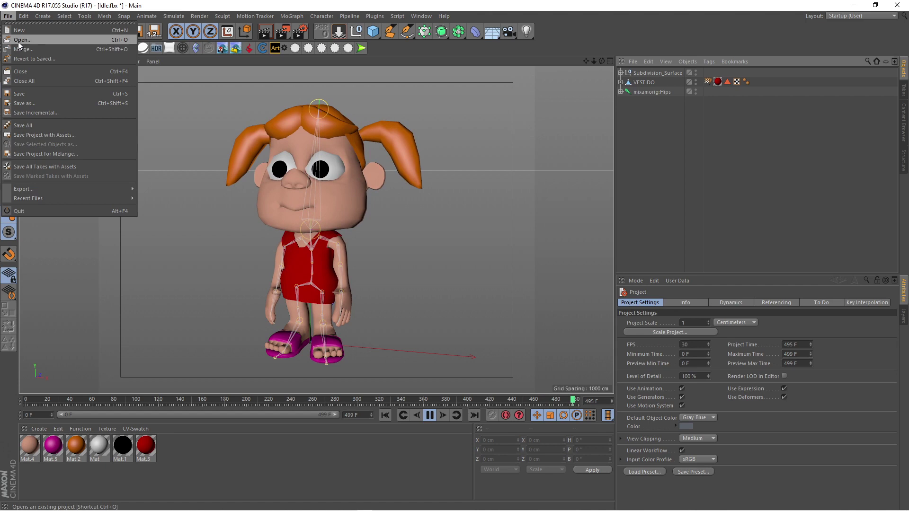
pyautogui.click(20, 45)
pyautogui.click(145, 121)
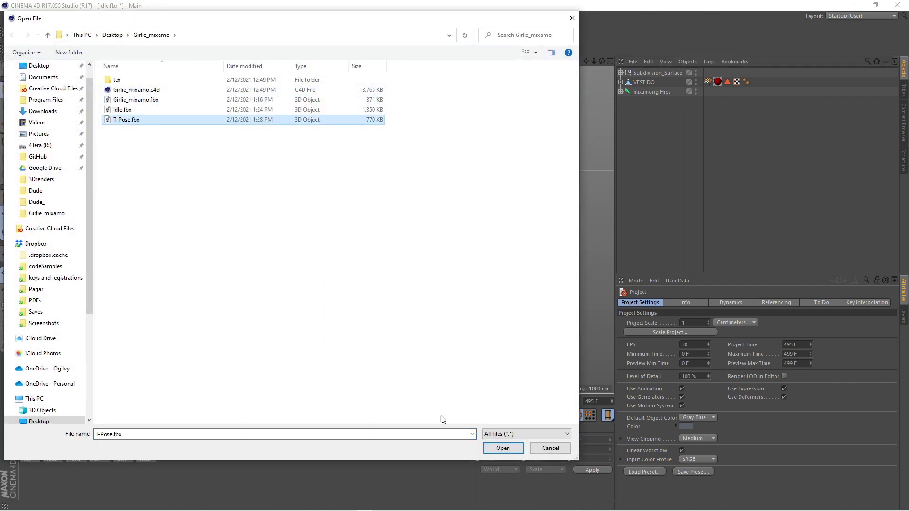
pyautogui.click(500, 447)
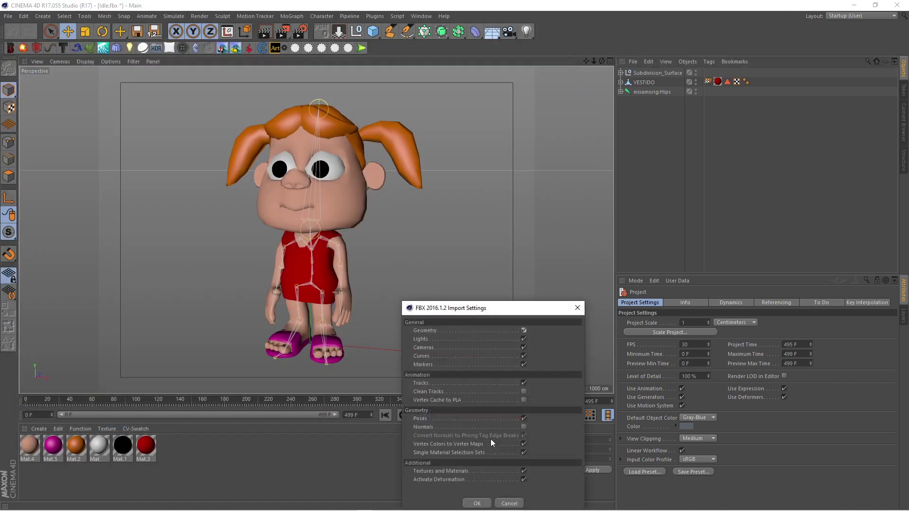
pyautogui.click(471, 504)
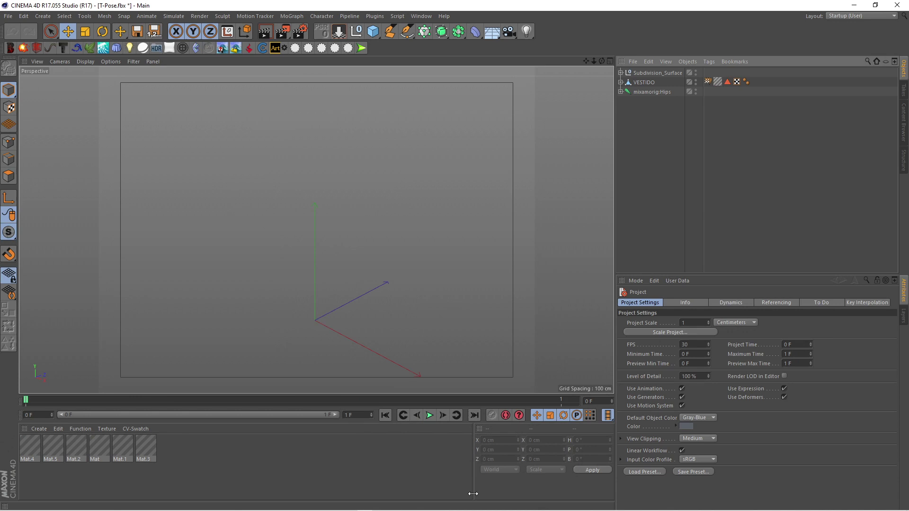
# Expand the joint hierarchy from Hips through Spine, Spine1 and Spine2 to LeftShoulder, revealing LeftArm.
pyautogui.moveTo(601, 61)
pyautogui.mouseDown()
pyautogui.moveTo(583, 63)
pyautogui.moveTo(611, 61)
pyautogui.moveTo(597, 61)
pyautogui.mouseUp()
pyautogui.click(620, 92)
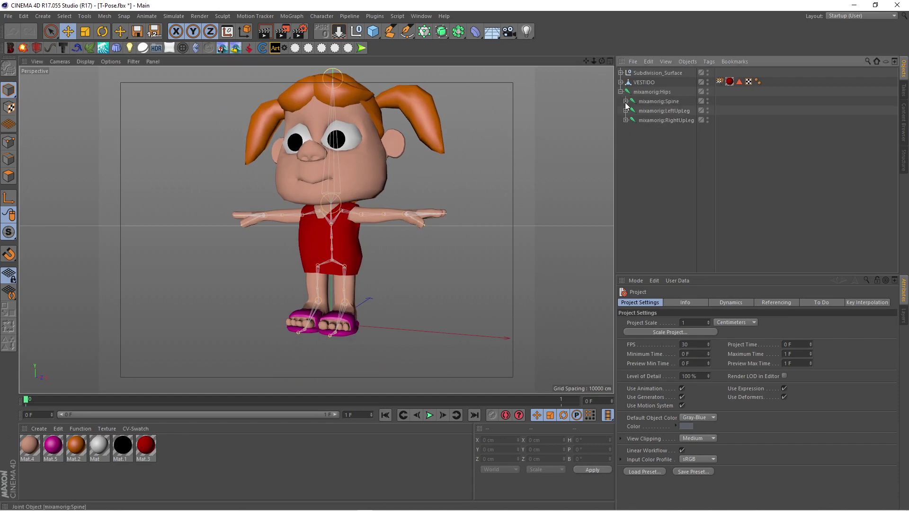
pyautogui.click(625, 101)
pyautogui.click(631, 111)
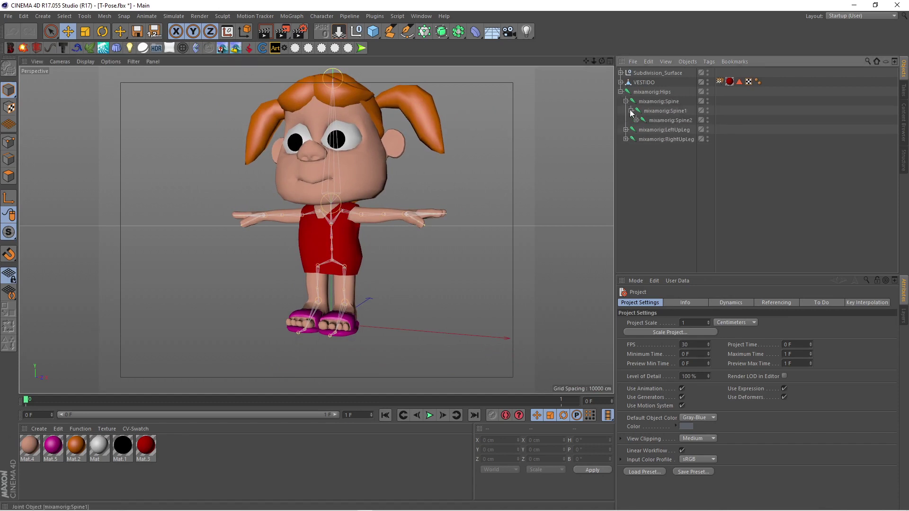
pyautogui.click(636, 120)
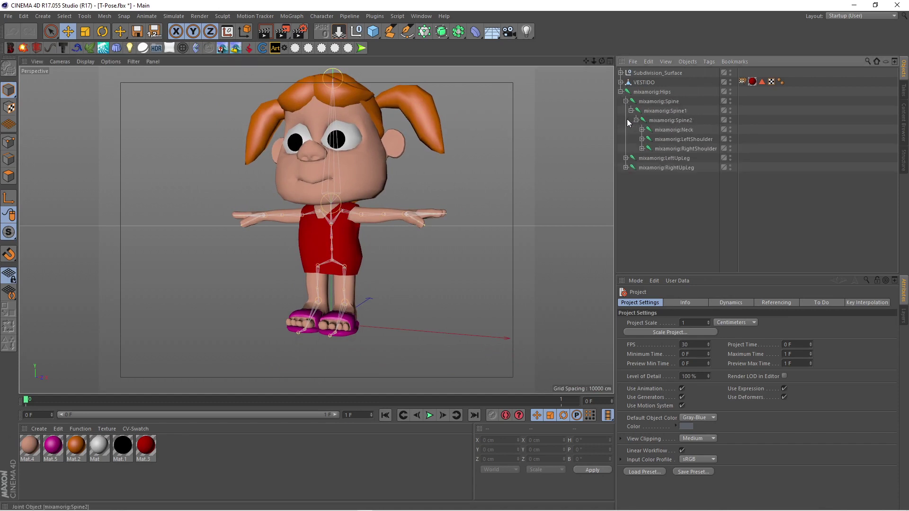
pyautogui.click(674, 138)
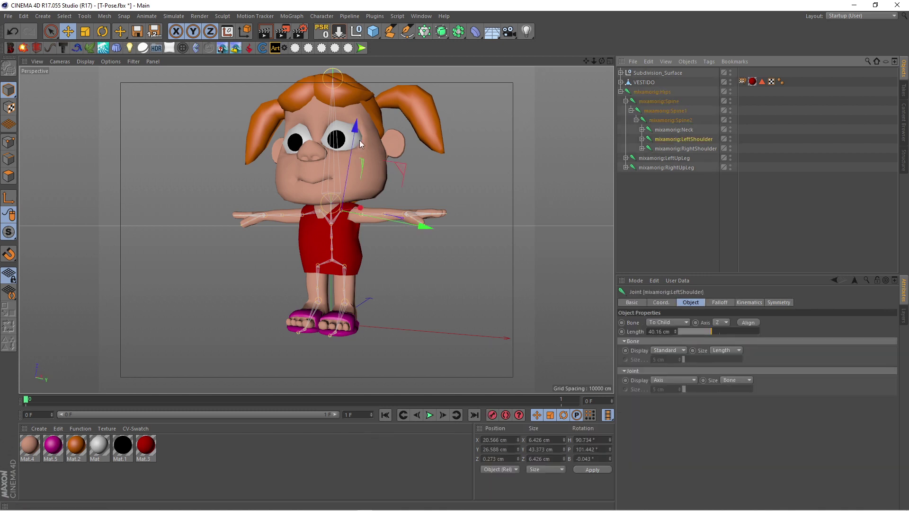
pyautogui.click(641, 139)
# Rotate the LeftShoulder and LeftArm joints to lower the girl's left arm.
pyautogui.click(674, 148)
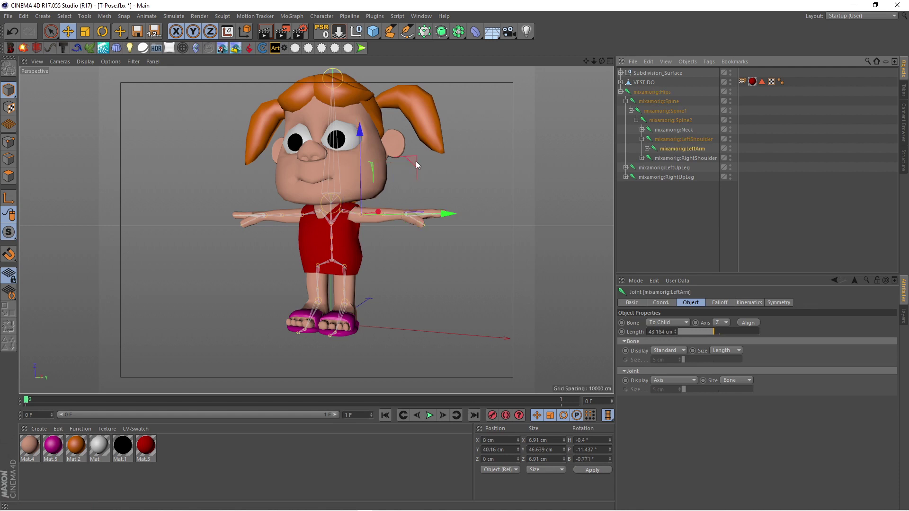
pyautogui.click(102, 32)
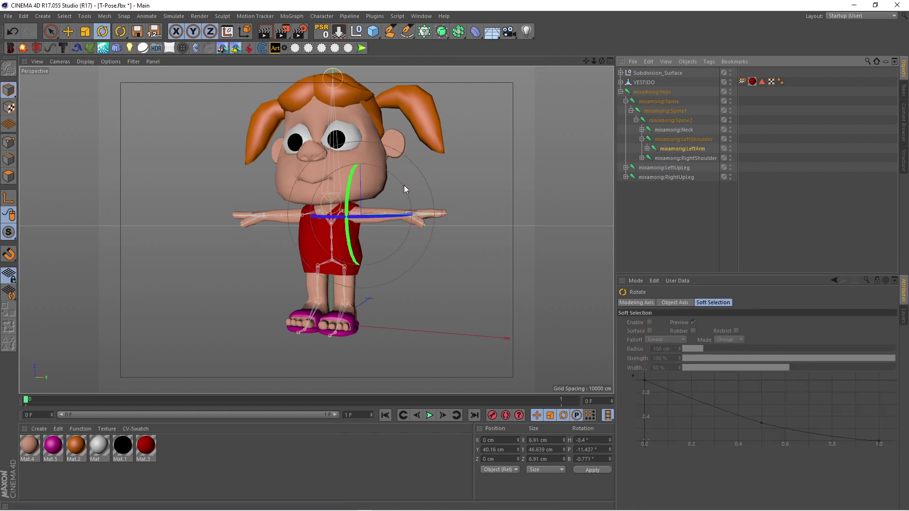
pyautogui.moveTo(404, 185); pyautogui.dragTo(389, 240)
pyautogui.click(676, 138)
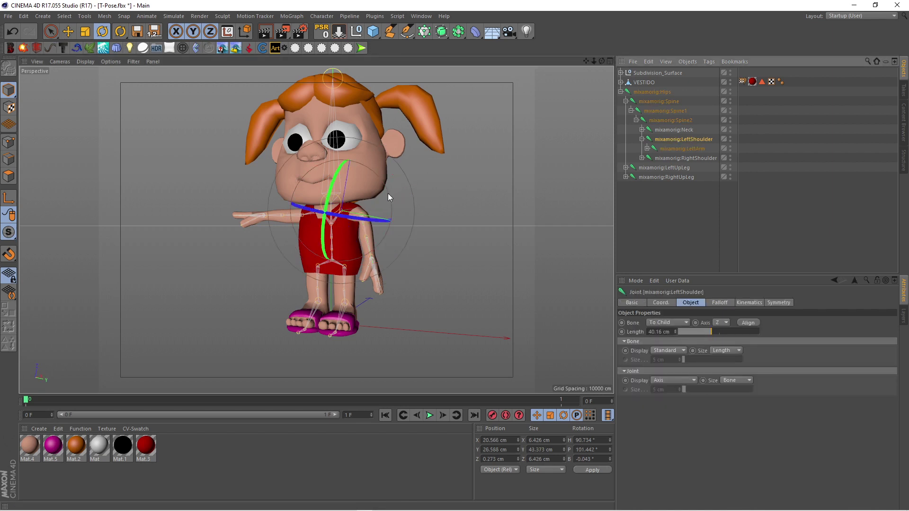
pyautogui.moveTo(388, 193); pyautogui.dragTo(408, 200)
pyautogui.click(671, 149)
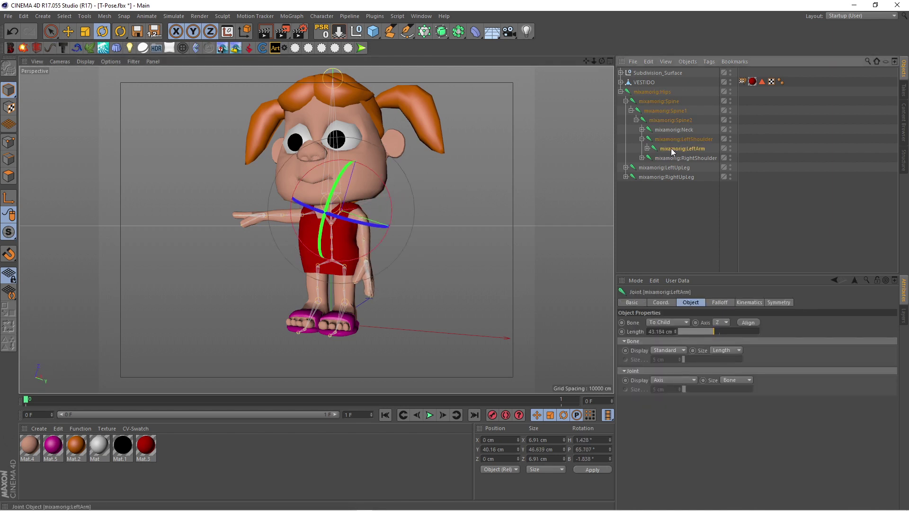
pyautogui.moveTo(407, 236); pyautogui.dragTo(406, 231)
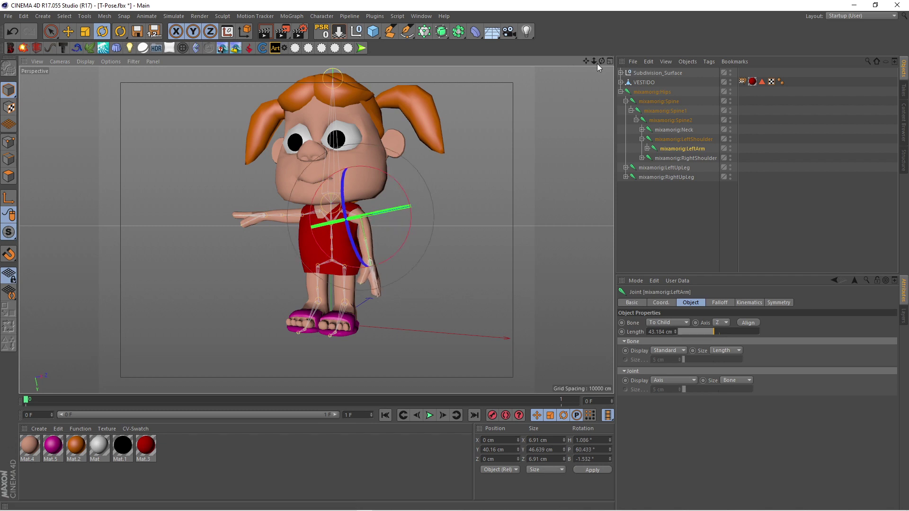
pyautogui.moveTo(601, 61); pyautogui.dragTo(591, 70)
pyautogui.keyDown('alt'); pyautogui.moveTo(316, 230); pyautogui.dragTo(316, 229); pyautogui.keyUp('alt')
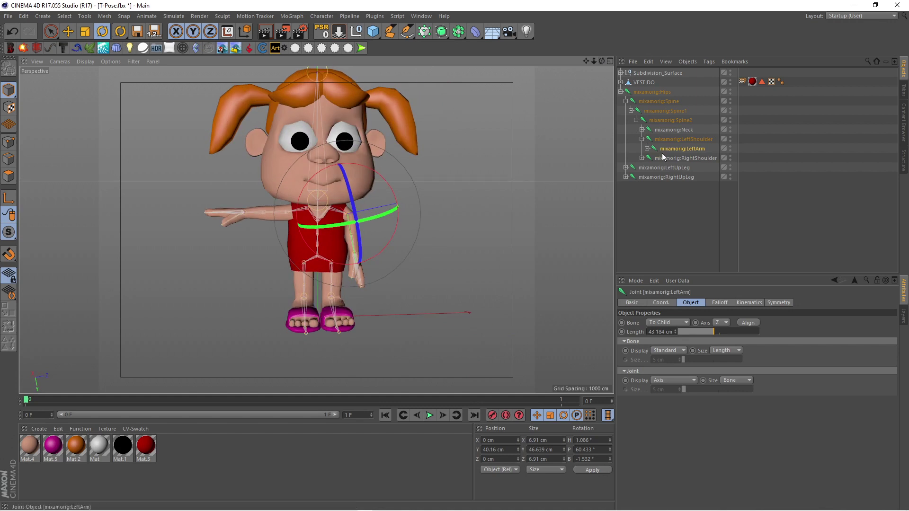
# Rotate the RightShoulder and RightArm joints to bring the right arm down to her side.
pyautogui.click(642, 158)
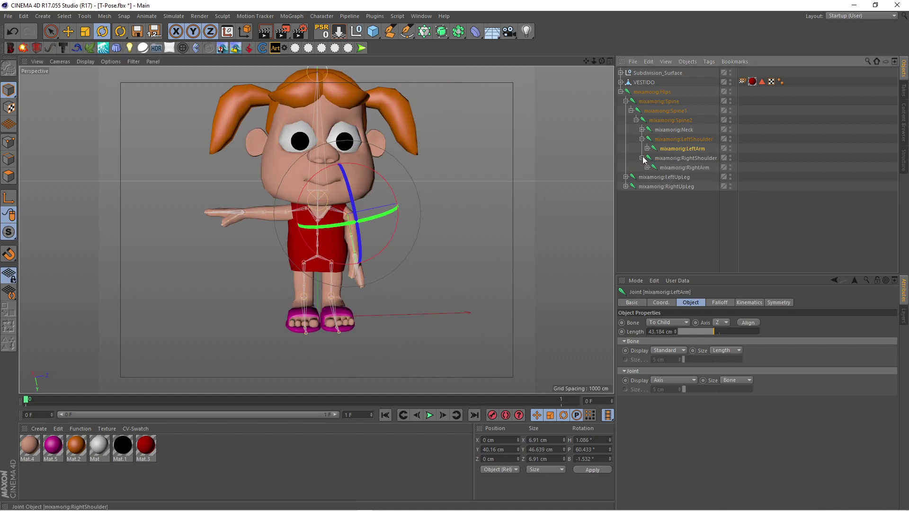
pyautogui.click(671, 158)
pyautogui.moveTo(260, 184); pyautogui.dragTo(265, 203)
pyautogui.click(673, 166)
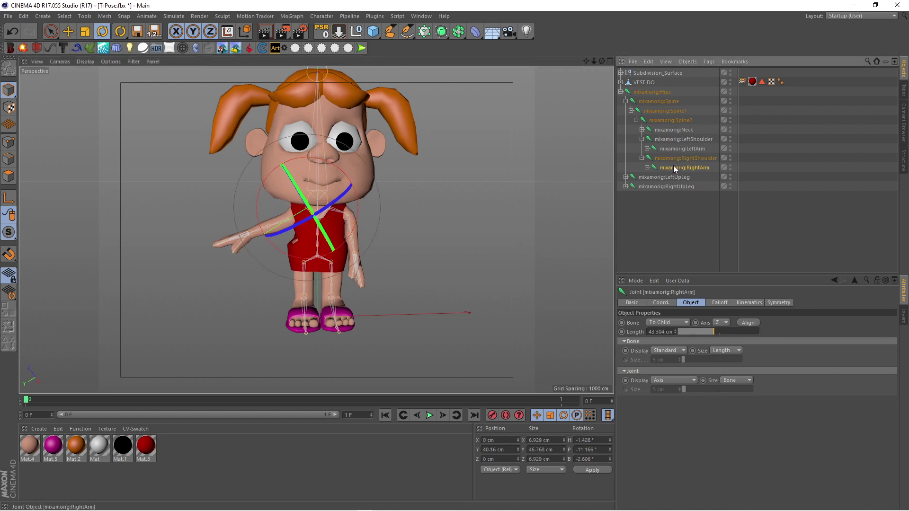
pyautogui.moveTo(242, 205); pyautogui.dragTo(245, 253)
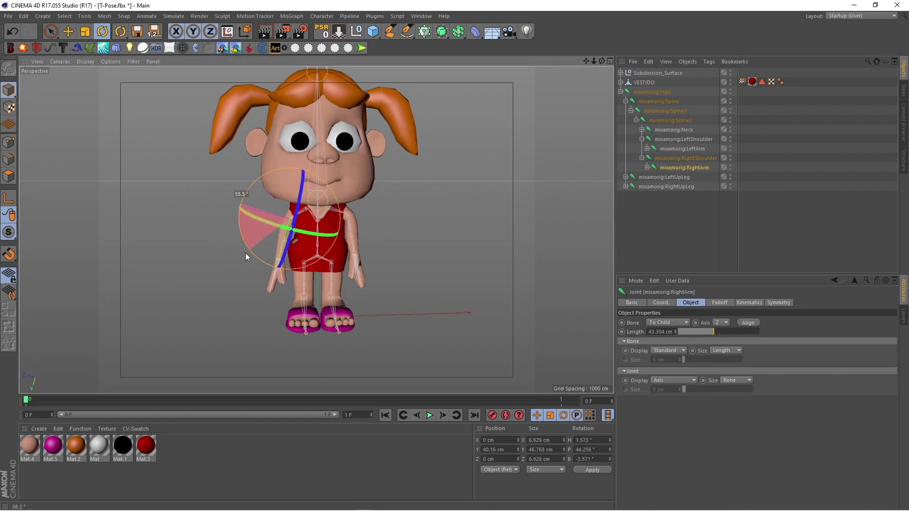
# Expand the right arm chain down to RightHand and rotate the RightHand joint.
pyautogui.click(647, 167)
pyautogui.click(690, 177)
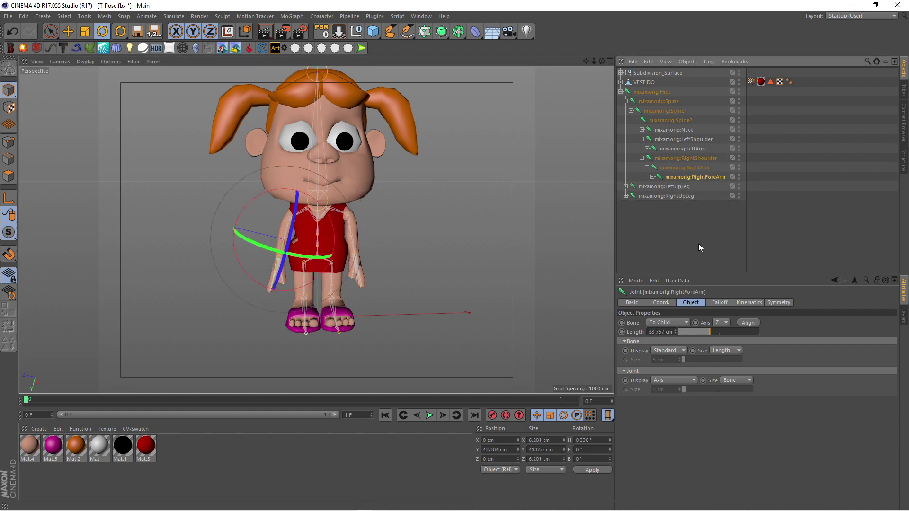
pyautogui.click(652, 177)
pyautogui.click(686, 187)
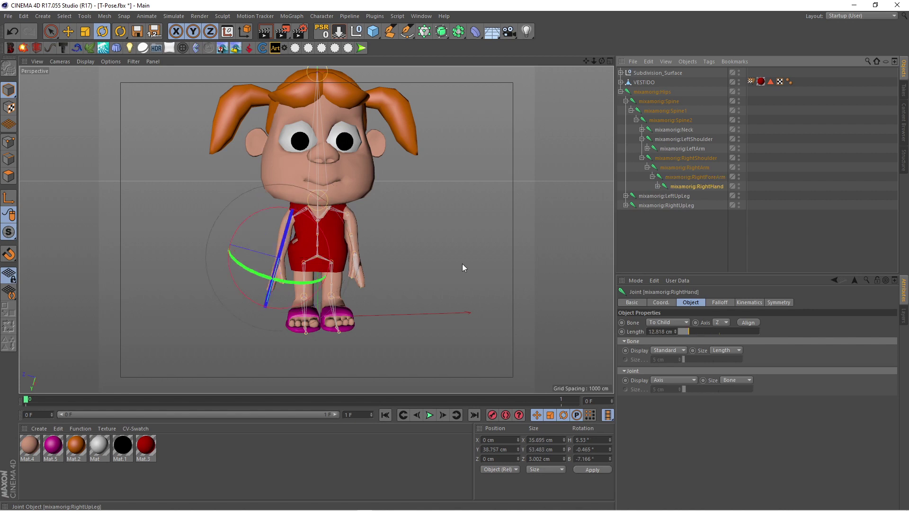
pyautogui.moveTo(243, 225); pyautogui.dragTo(248, 244)
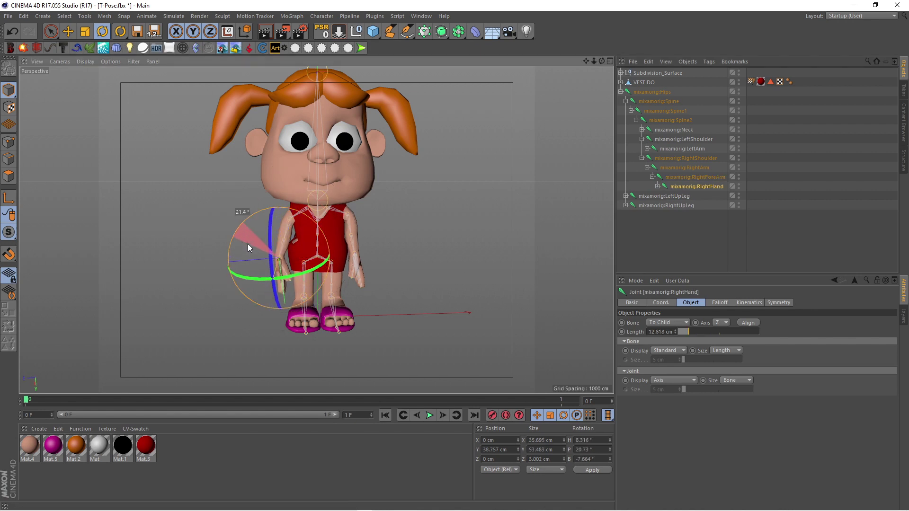
# Expand the left arm chain down to LeftHand and rotate the LeftHand joint.
pyautogui.click(646, 149)
pyautogui.click(652, 158)
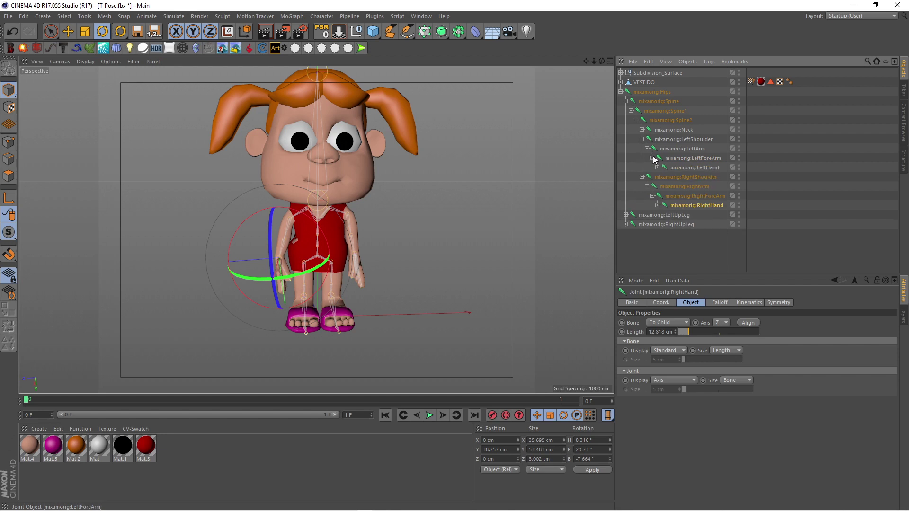
pyautogui.click(684, 168)
pyautogui.moveTo(388, 213); pyautogui.dragTo(393, 225)
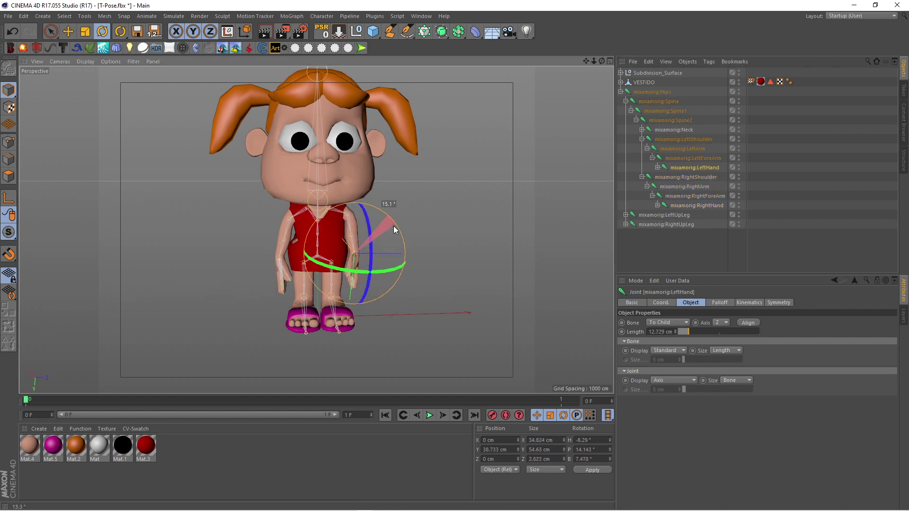
# From a side view, bend LeftForeArm inward to B -24.113°.
pyautogui.moveTo(601, 61); pyautogui.dragTo(558, 61)
pyautogui.moveTo(316, 230); pyautogui.dragTo(319, 230)
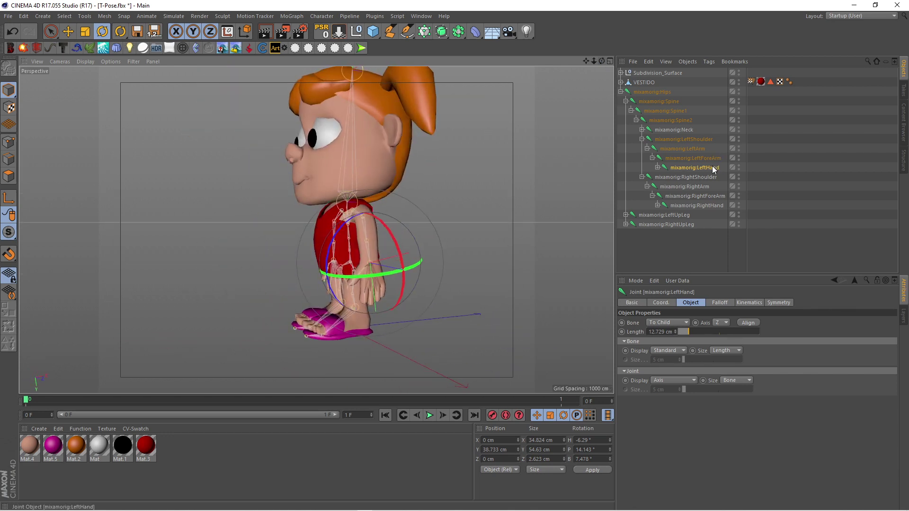
pyautogui.click(693, 158)
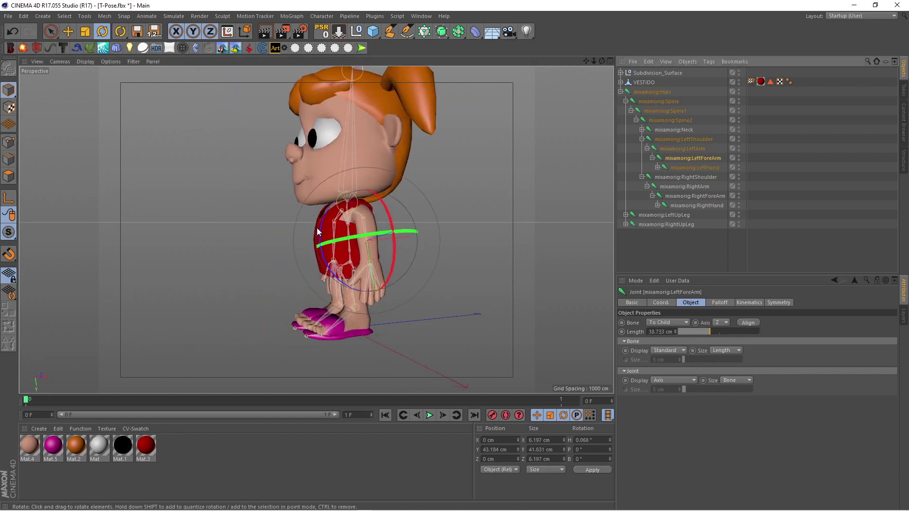
pyautogui.moveTo(320, 229); pyautogui.dragTo(315, 208)
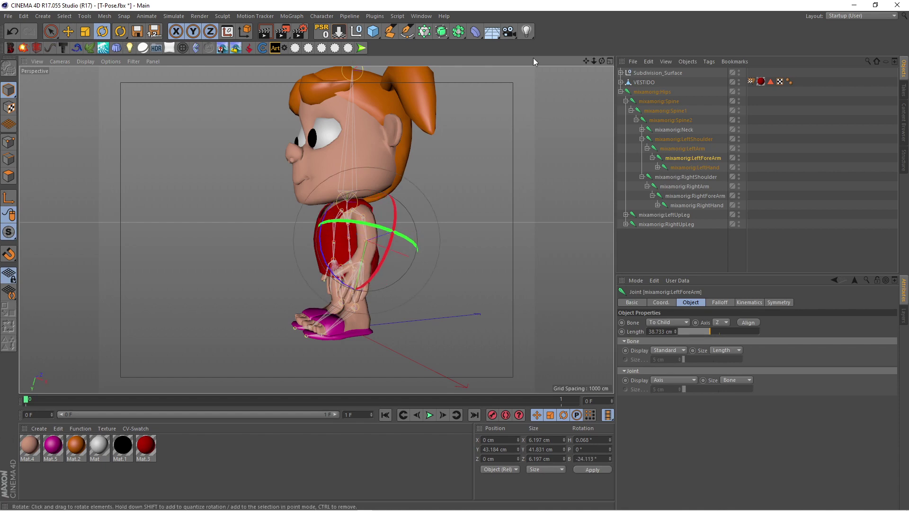
# Back in the front view, twist RightForeArm to B 18.996°, then deselect all joints.
pyautogui.moveTo(601, 61); pyautogui.dragTo(313, 62)
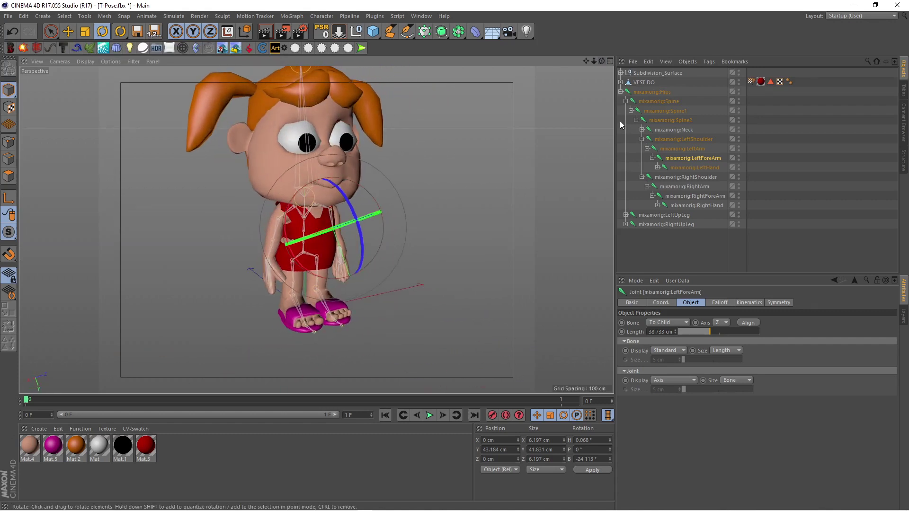
pyautogui.click(685, 195)
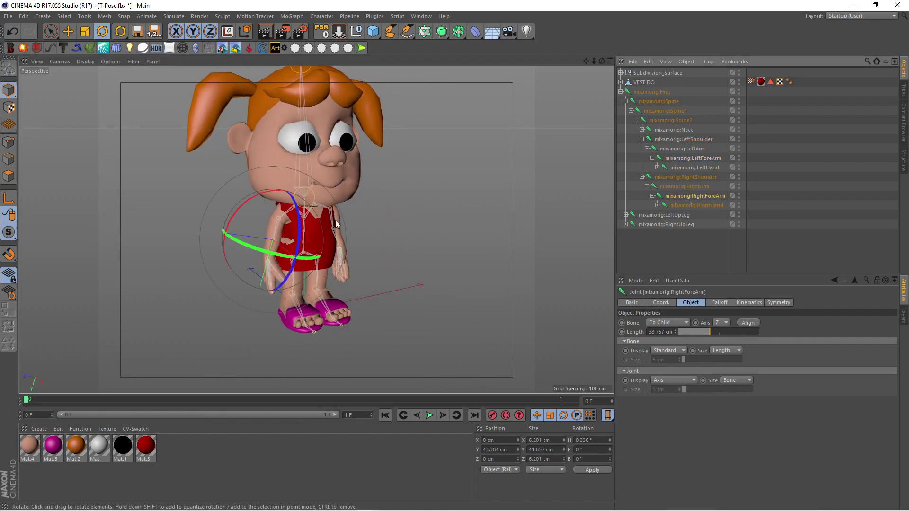
pyautogui.moveTo(303, 240); pyautogui.dragTo(302, 215)
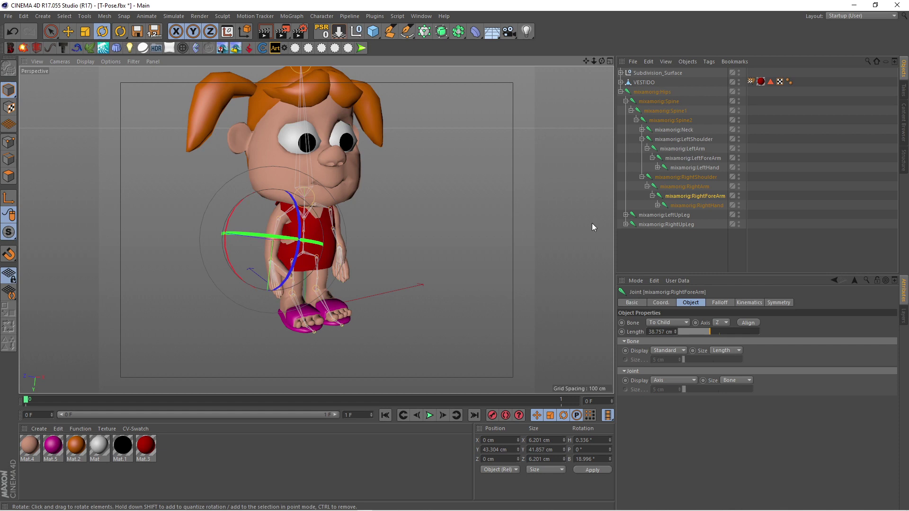
pyautogui.click(647, 237)
pyautogui.moveTo(602, 61)
pyautogui.mouseDown()
pyautogui.moveTo(575, 61)
pyautogui.moveTo(575, 96)
pyautogui.moveTo(586, 61)
pyautogui.moveTo(592, 71)
pyautogui.moveTo(593, 61)
pyautogui.moveTo(611, 66)
pyautogui.mouseUp()
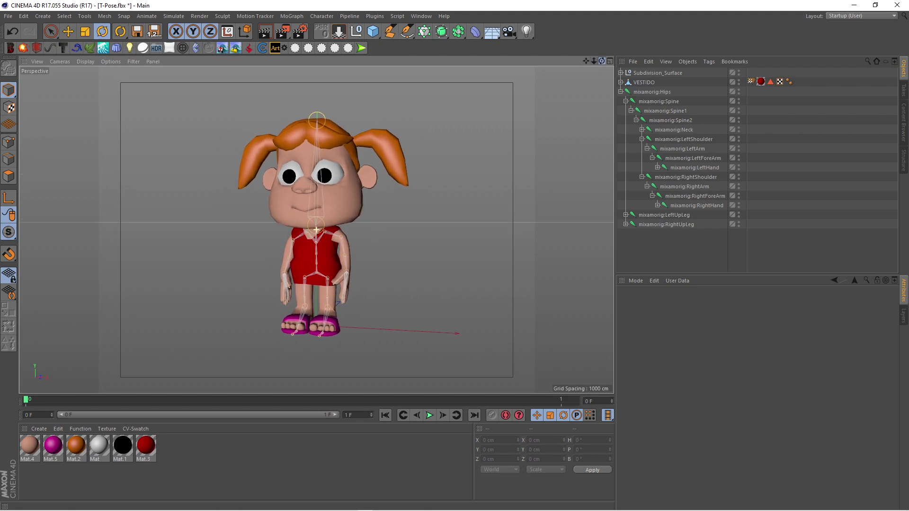